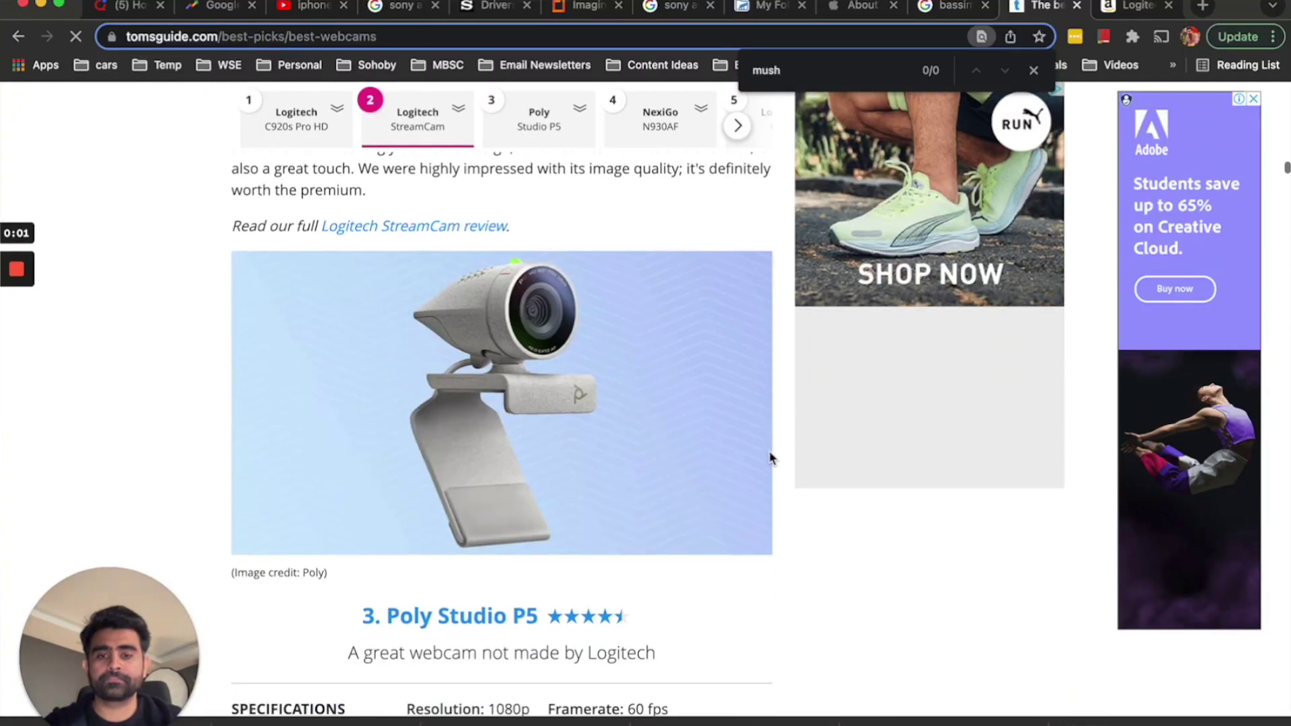
# Switch to the Amazon Logitech Brio 4K listing and highlight its SAR 799 price
pyautogui.scroll(-6, 771, 458)
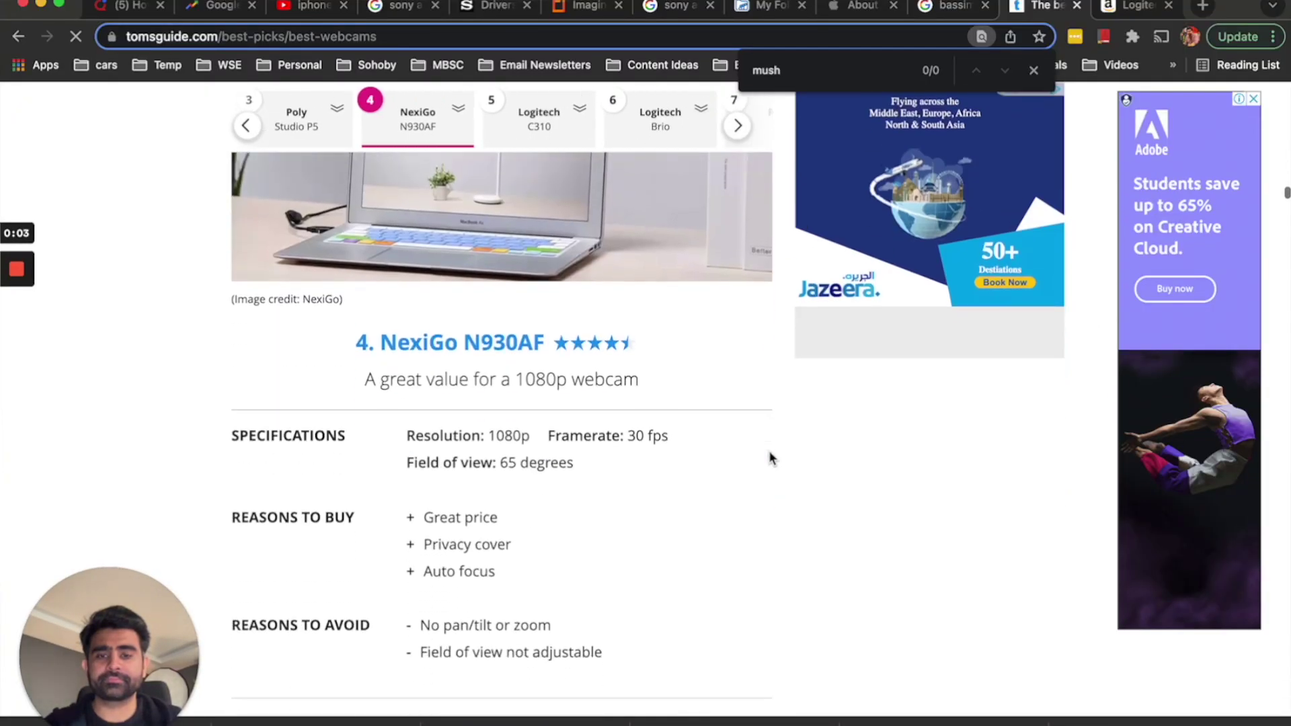
pyautogui.scroll(-15, 771, 457)
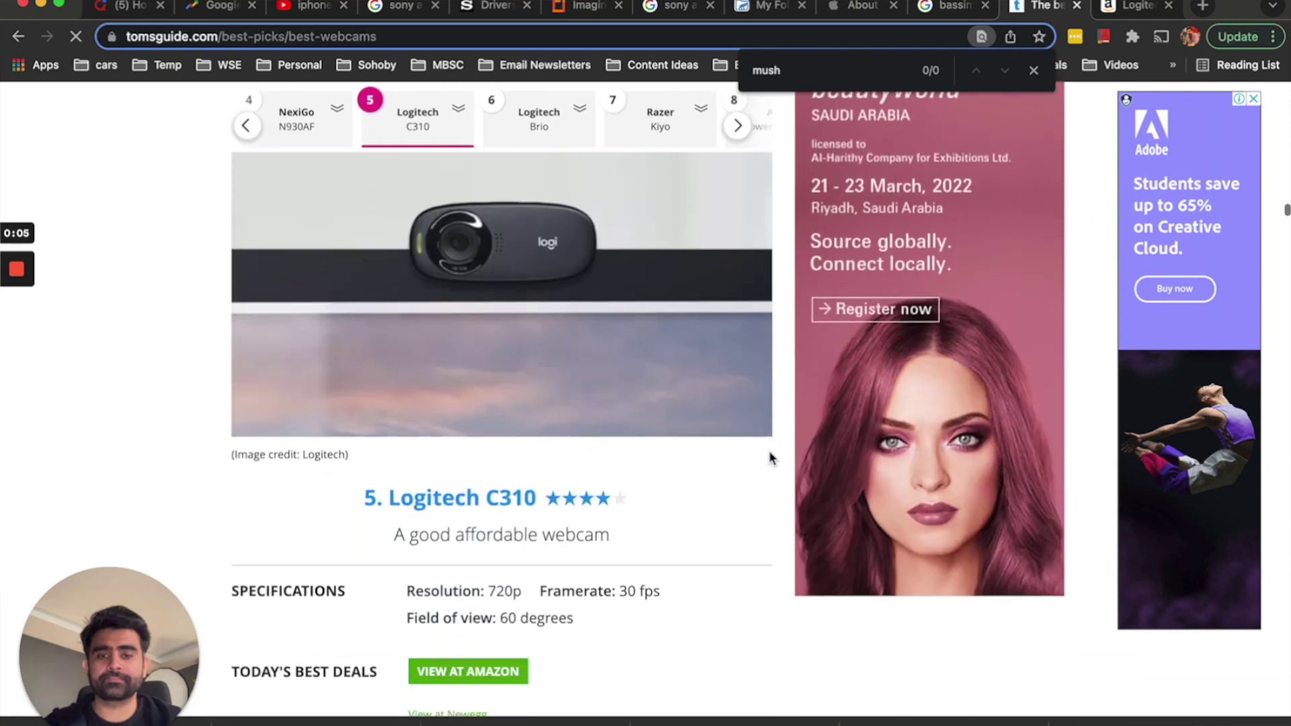
pyautogui.scroll(-5, 770, 457)
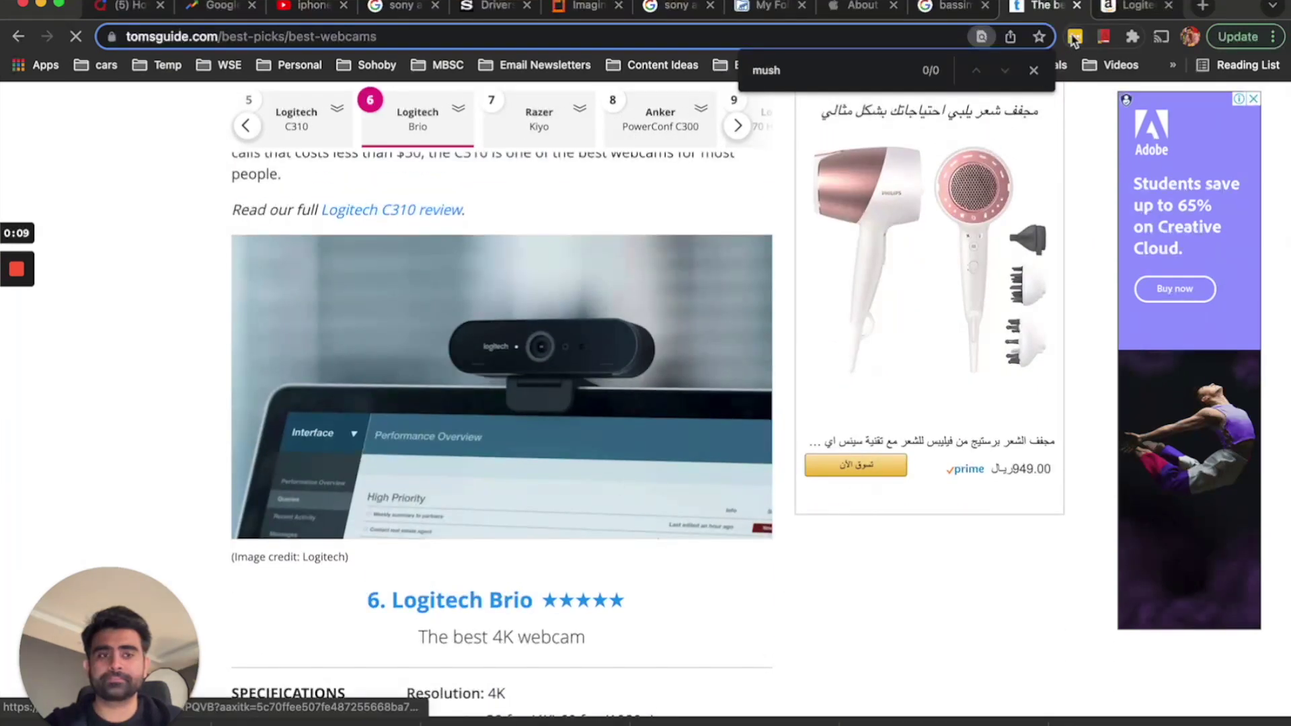
pyautogui.hotkey('ctrl', 'Tab')
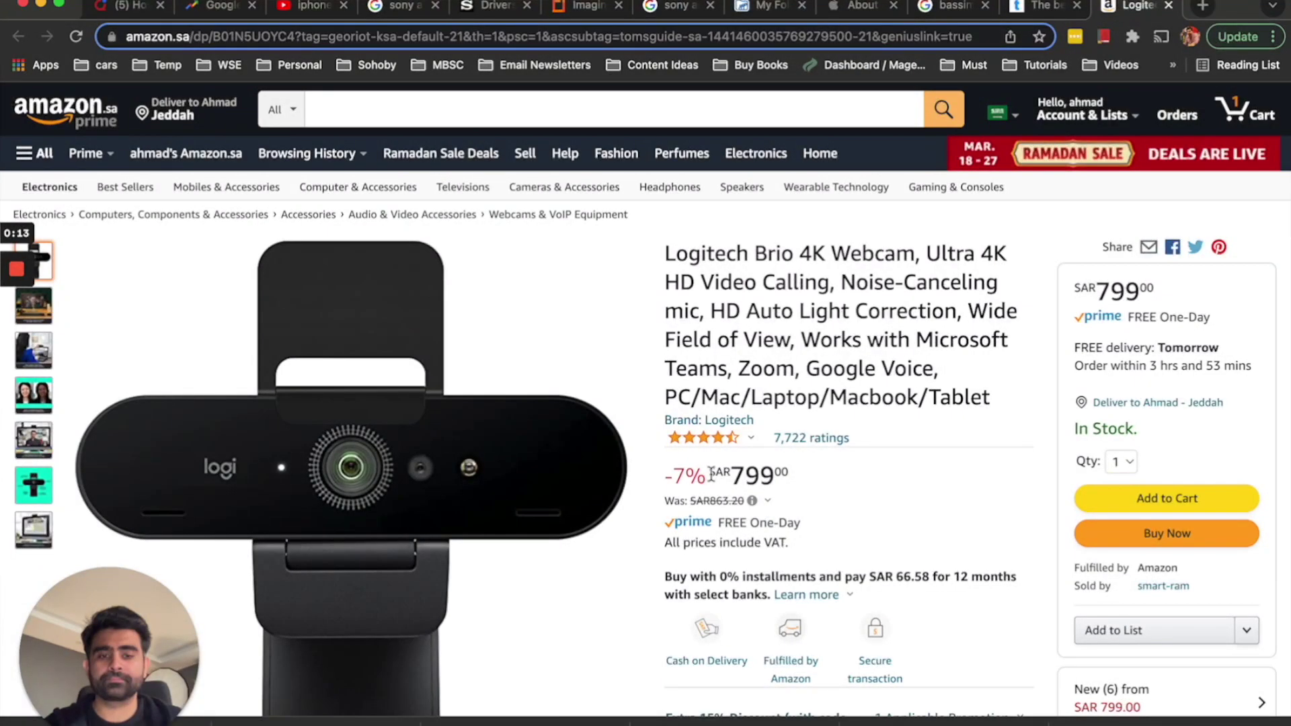
pyautogui.moveTo(711, 475); pyautogui.dragTo(816, 475)
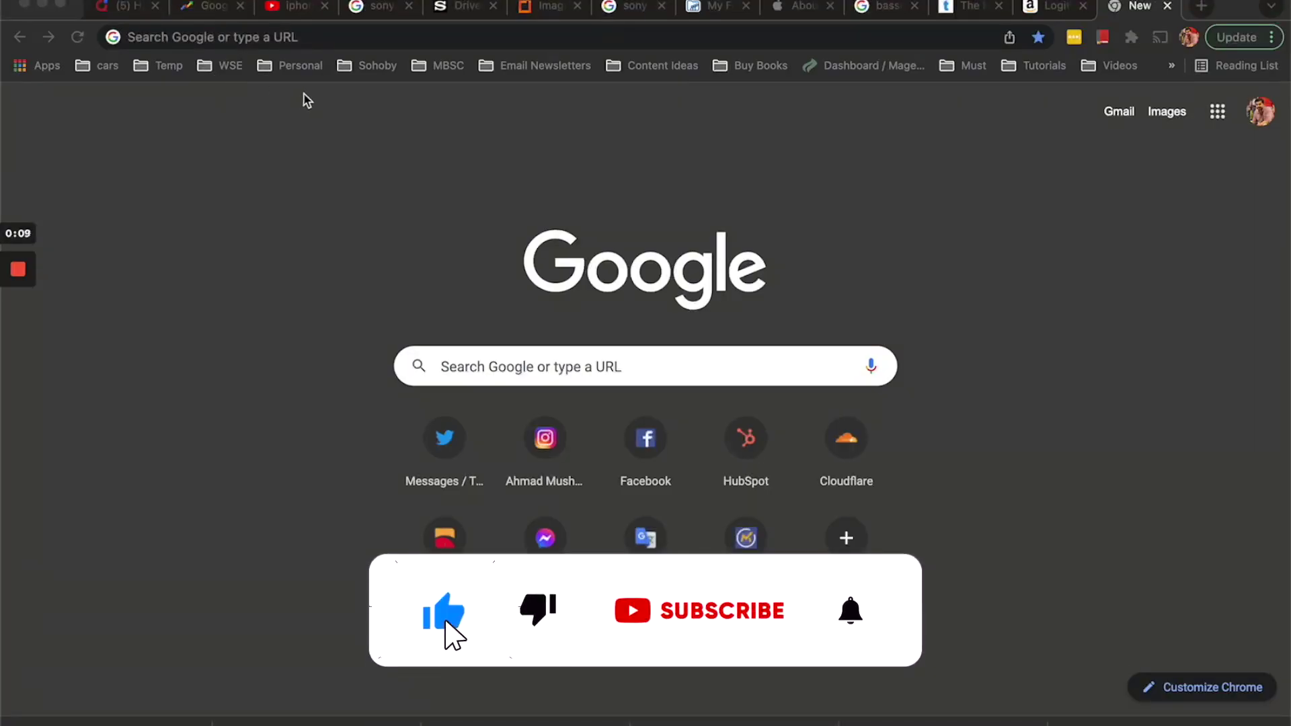
# Go to obsproject.com and download OBS Studio for macOS 10.13+
pyautogui.click(368, 47)
pyautogui.write('obs')
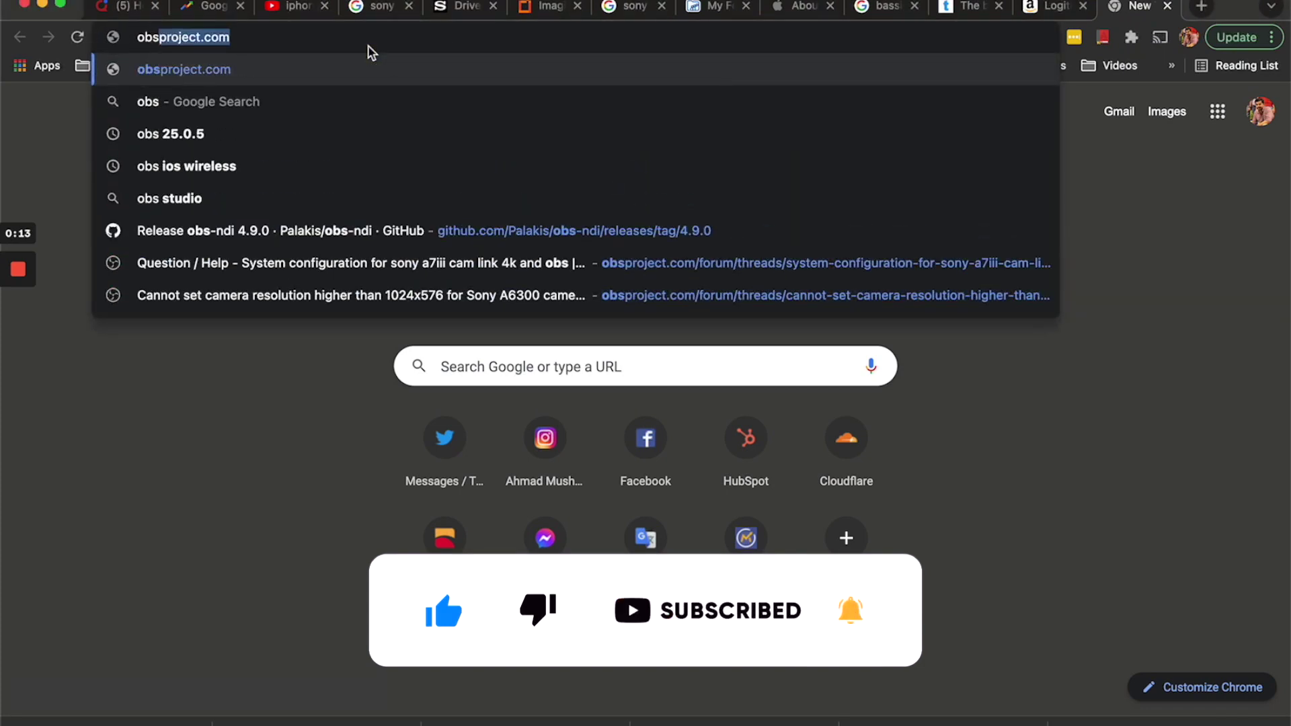
pyautogui.press('Return')
pyautogui.click(232, 37)
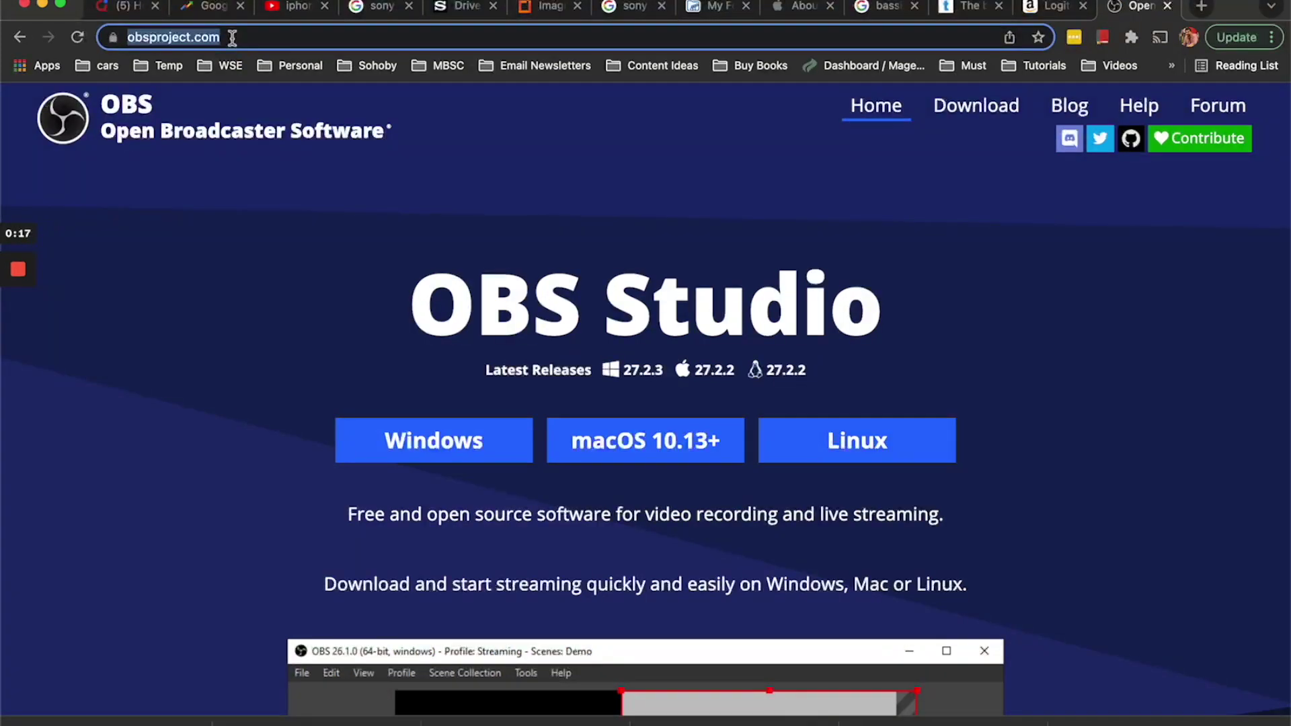
pyautogui.scroll(-2, 232, 464)
pyautogui.scroll(2, 236, 470)
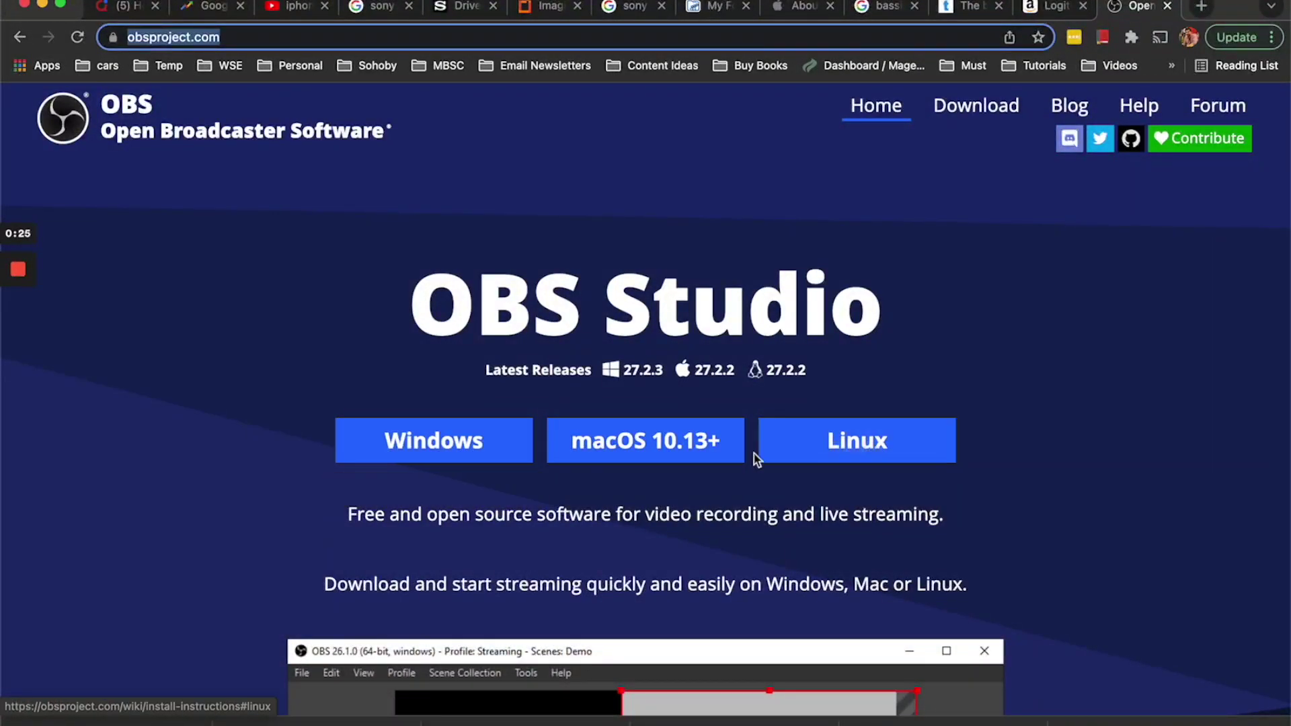
pyautogui.click(663, 444)
pyautogui.scroll(-3, 974, 210)
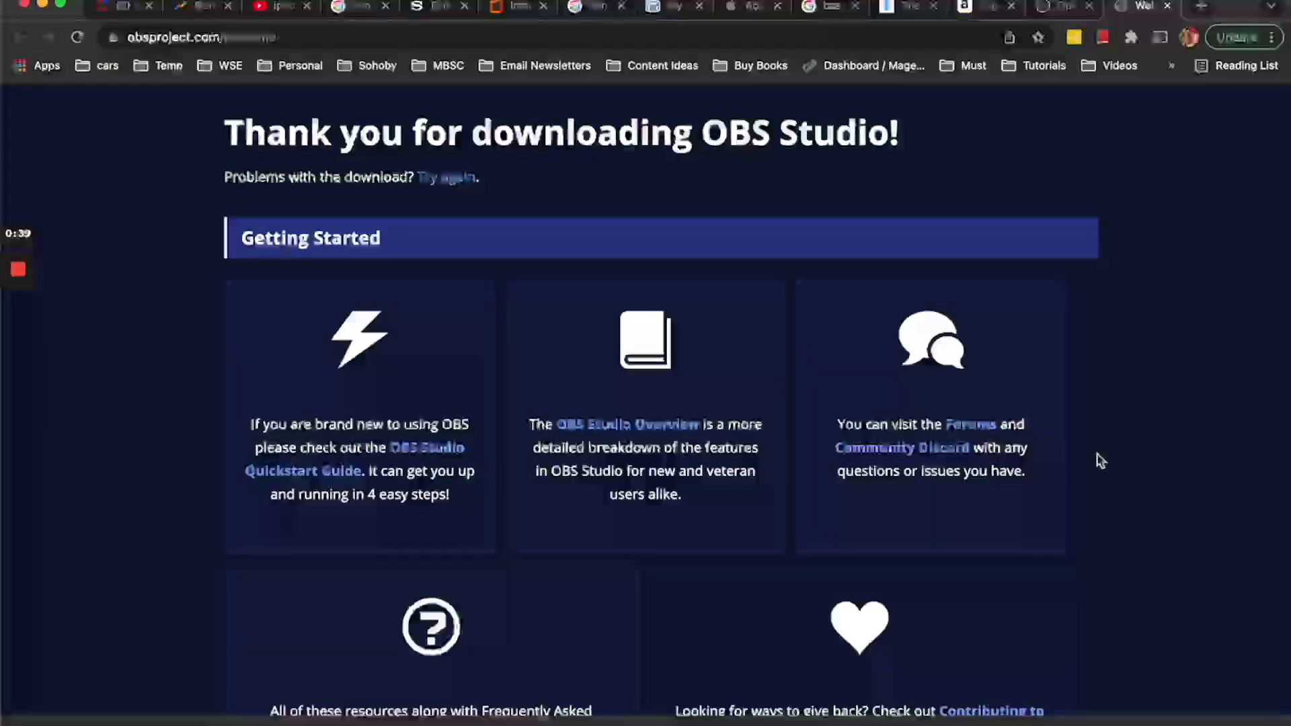
# Launch OBS Studio through Spotlight search
pyautogui.press('super+space')
pyautogui.write('obs')
pyautogui.press('Return')
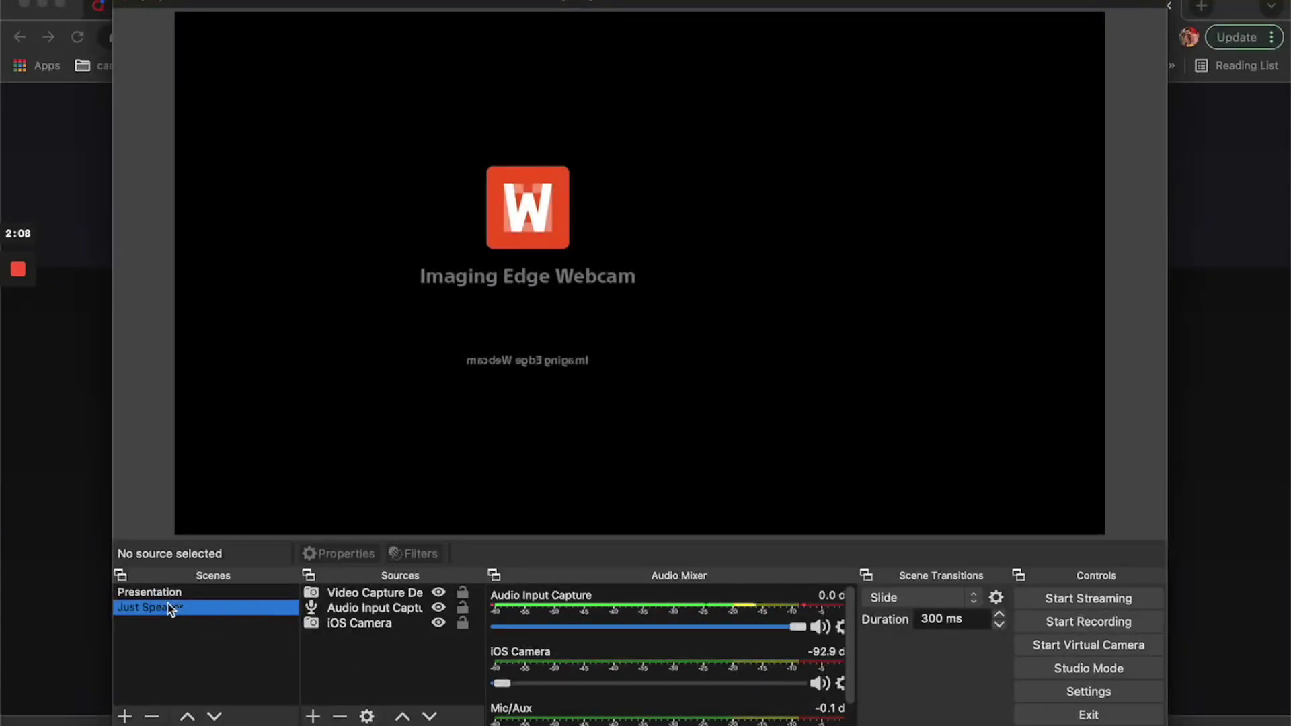
# Remove the Just Speaker scene and accept the warning that Presentation must stay
pyautogui.click(151, 716)
pyautogui.click(746, 398)
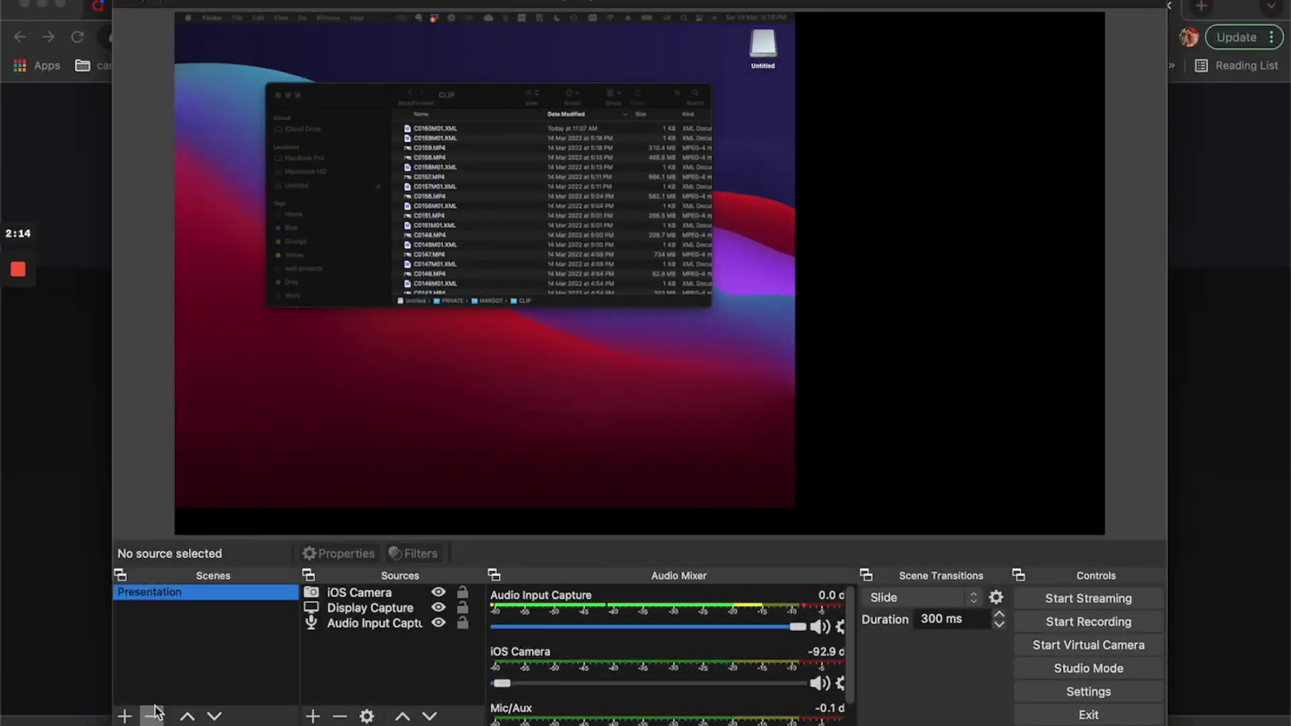
pyautogui.click(154, 716)
pyautogui.click(743, 397)
pyautogui.click(74, 509)
# Follow obs.camera's Download on the App Store badge to the Camera for OBS Studio listing
pyautogui.scroll(15, 721, 403)
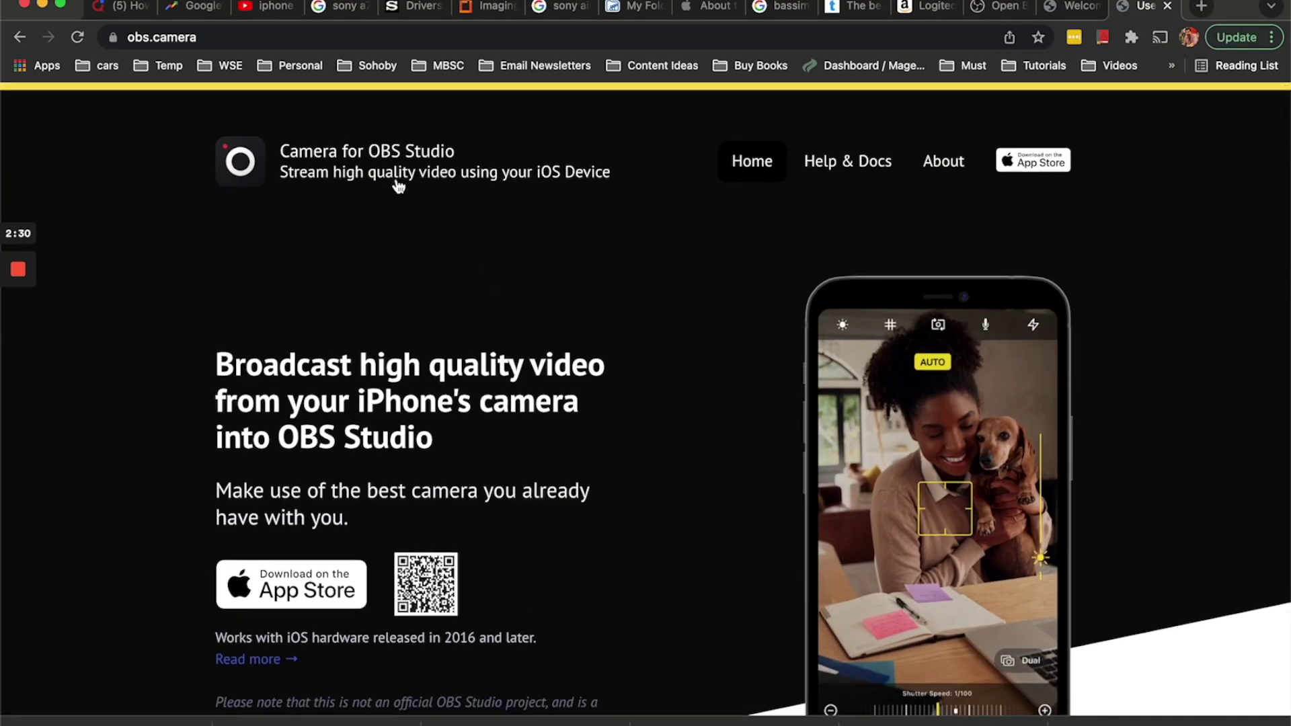
pyautogui.click(1039, 168)
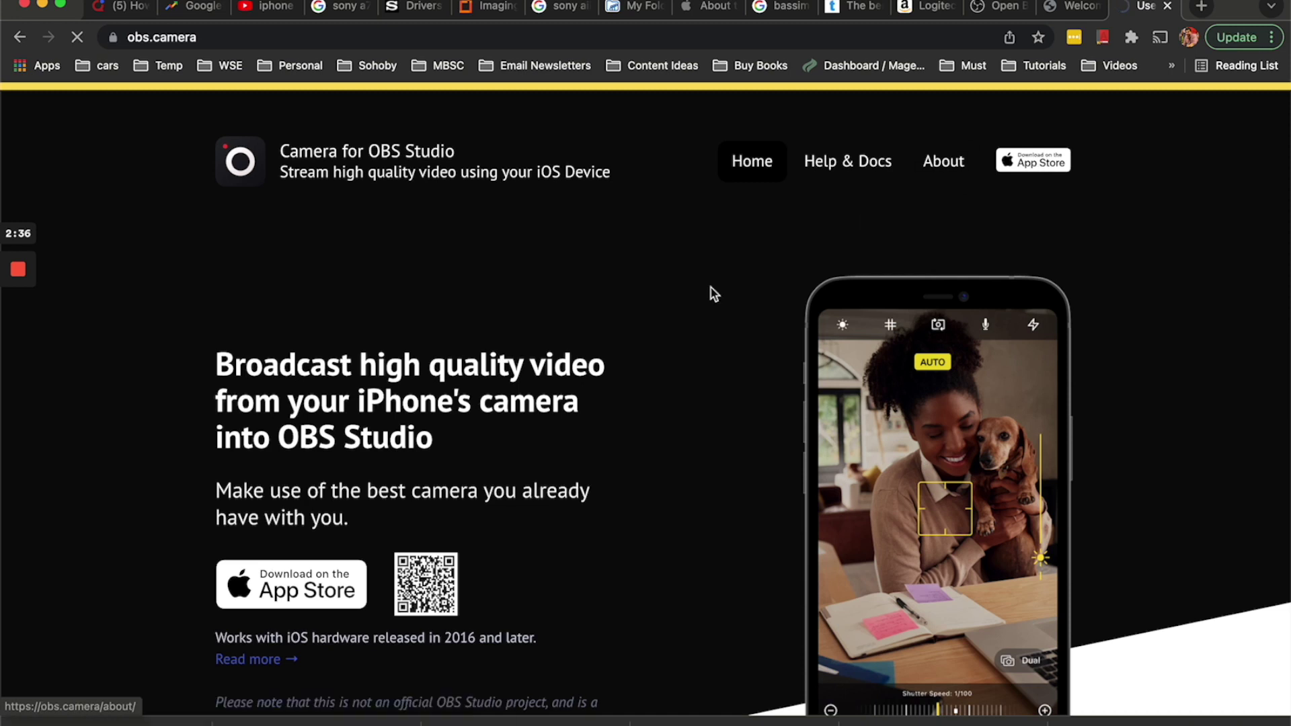
pyautogui.click(385, 588)
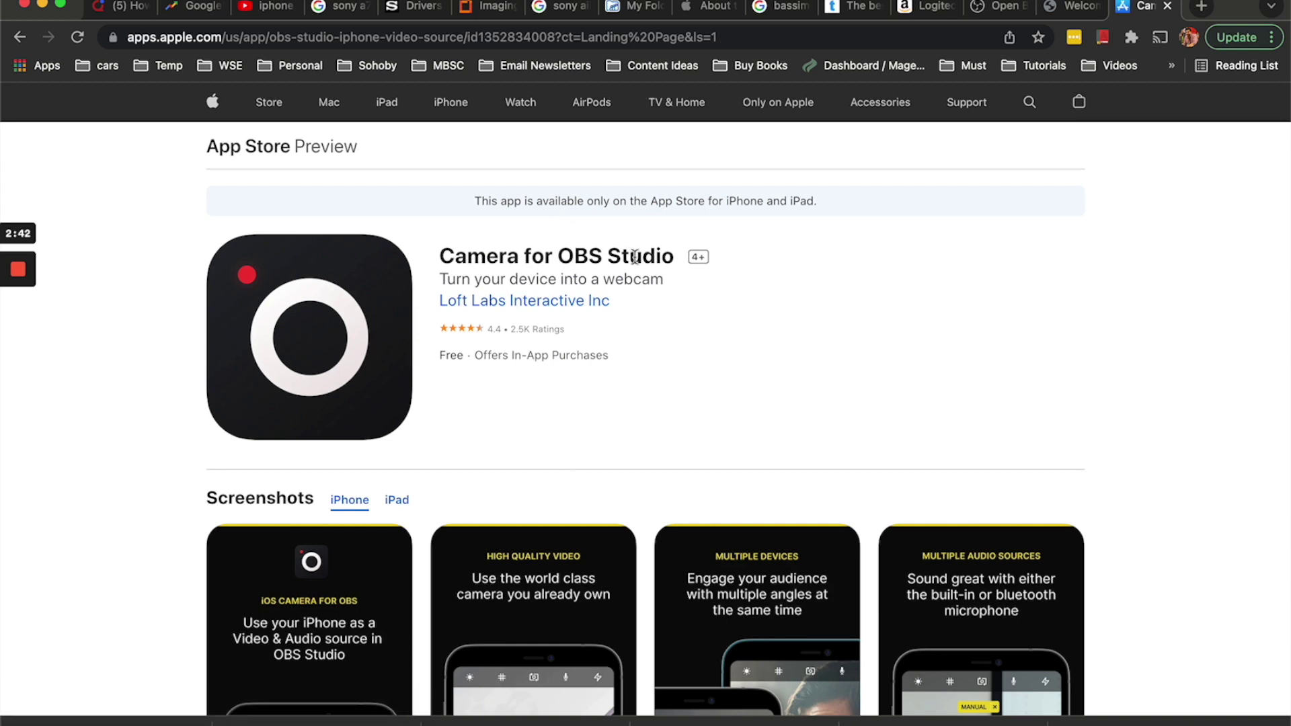
pyautogui.moveTo(686, 262); pyautogui.dragTo(557, 259)
pyautogui.click(577, 259)
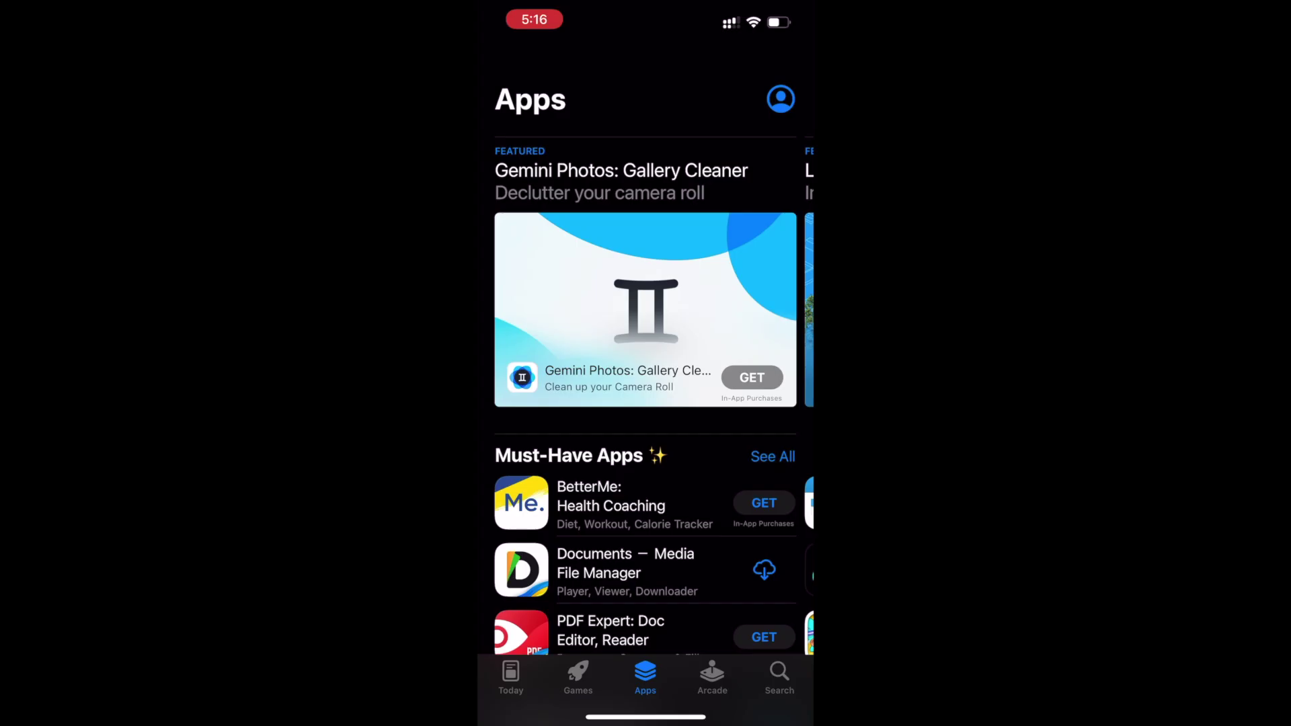
# Search the iPhone App Store for 'obs' to find Camera for OBS Studio
pyautogui.click(780, 676)
pyautogui.click(625, 140)
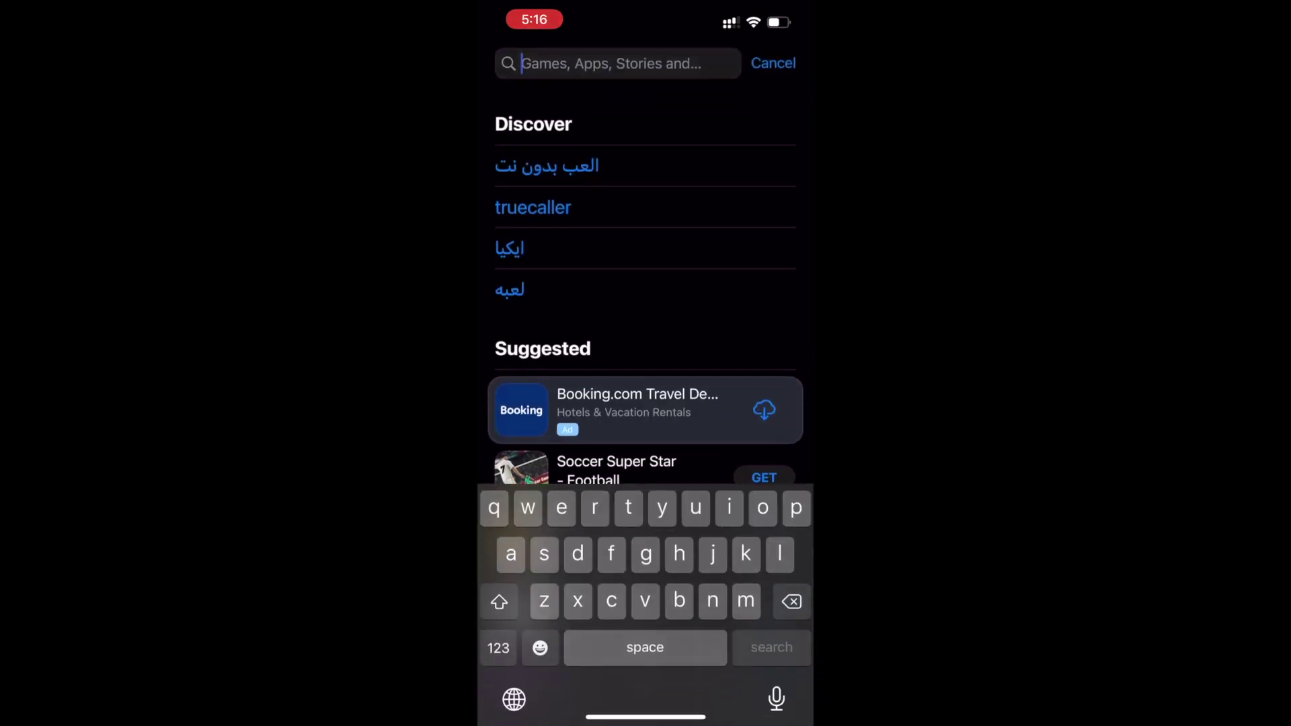
pyautogui.write('obs')
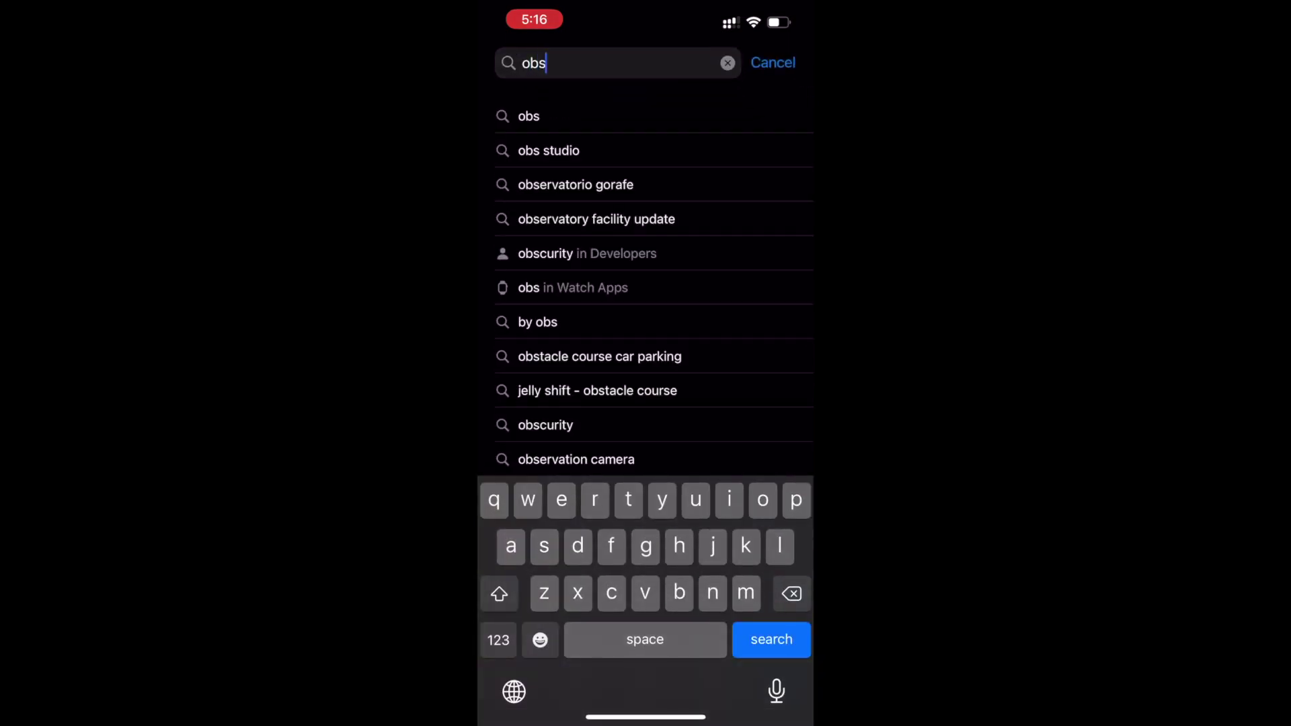
pyautogui.press('Return')
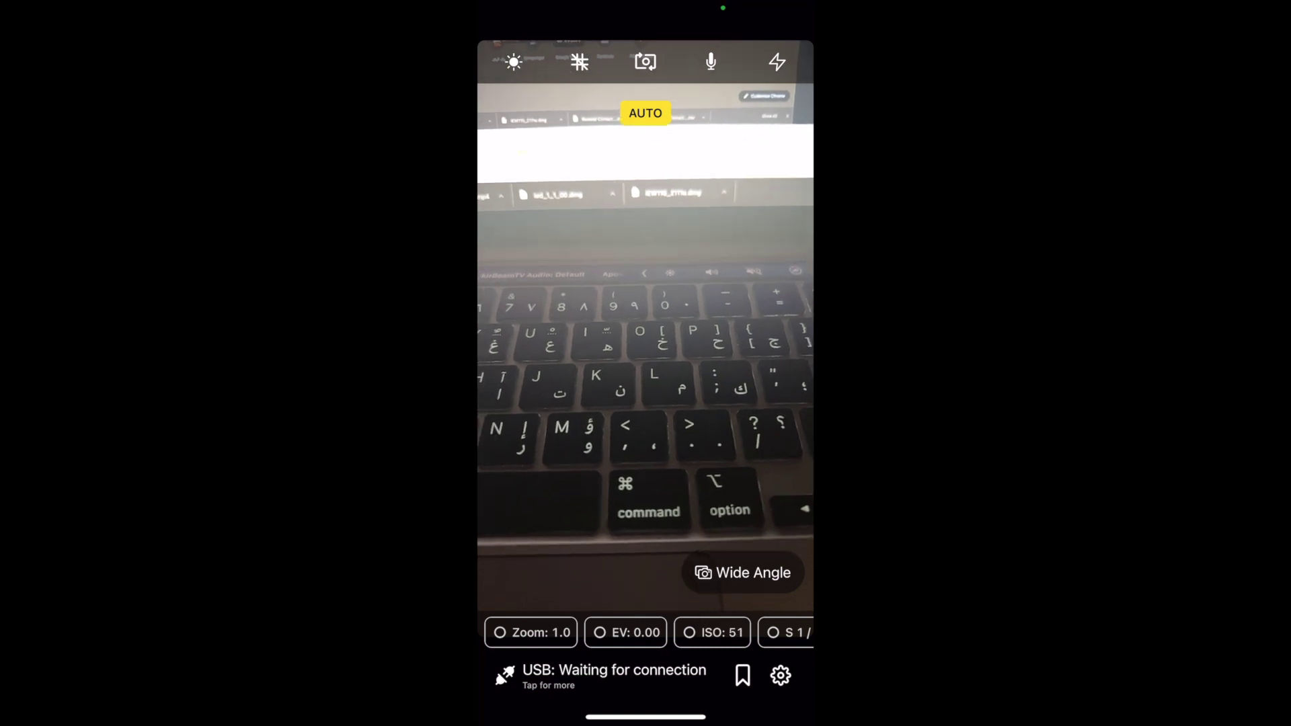
# Open the camera app's settings and look through the Capture tab
pyautogui.click(780, 676)
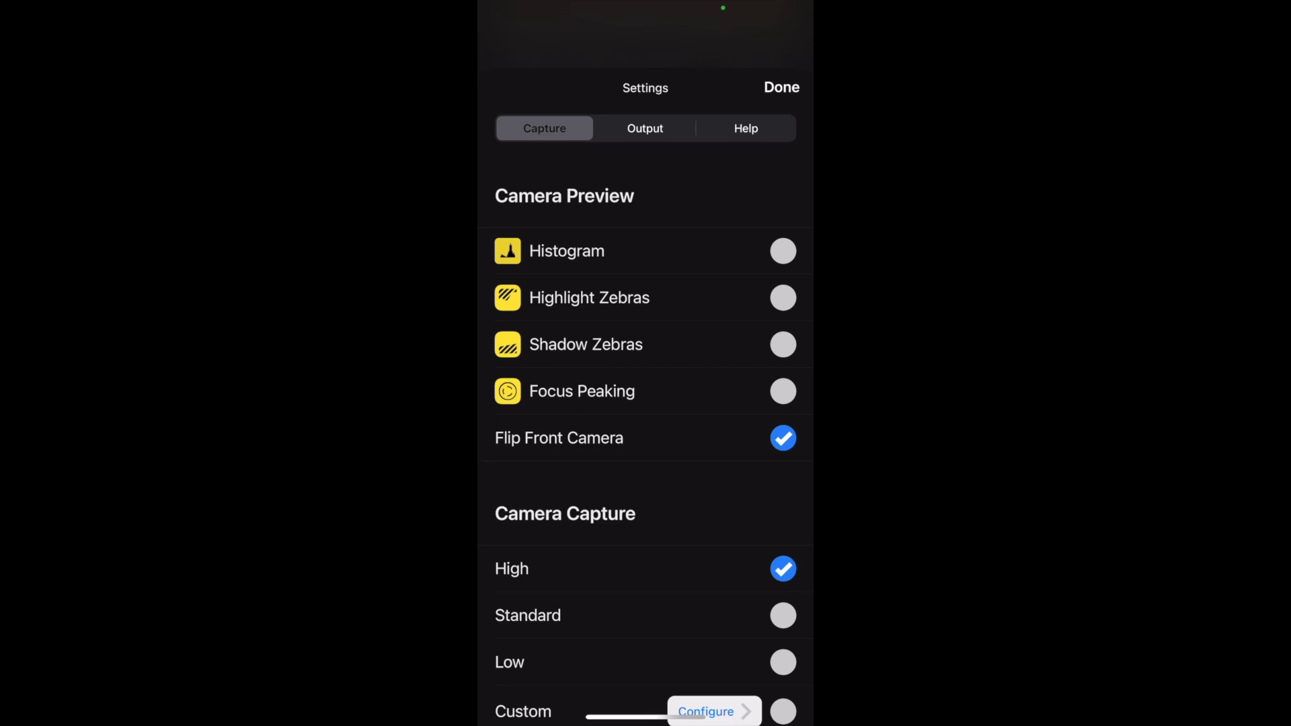
pyautogui.scroll(-10, 646, 437)
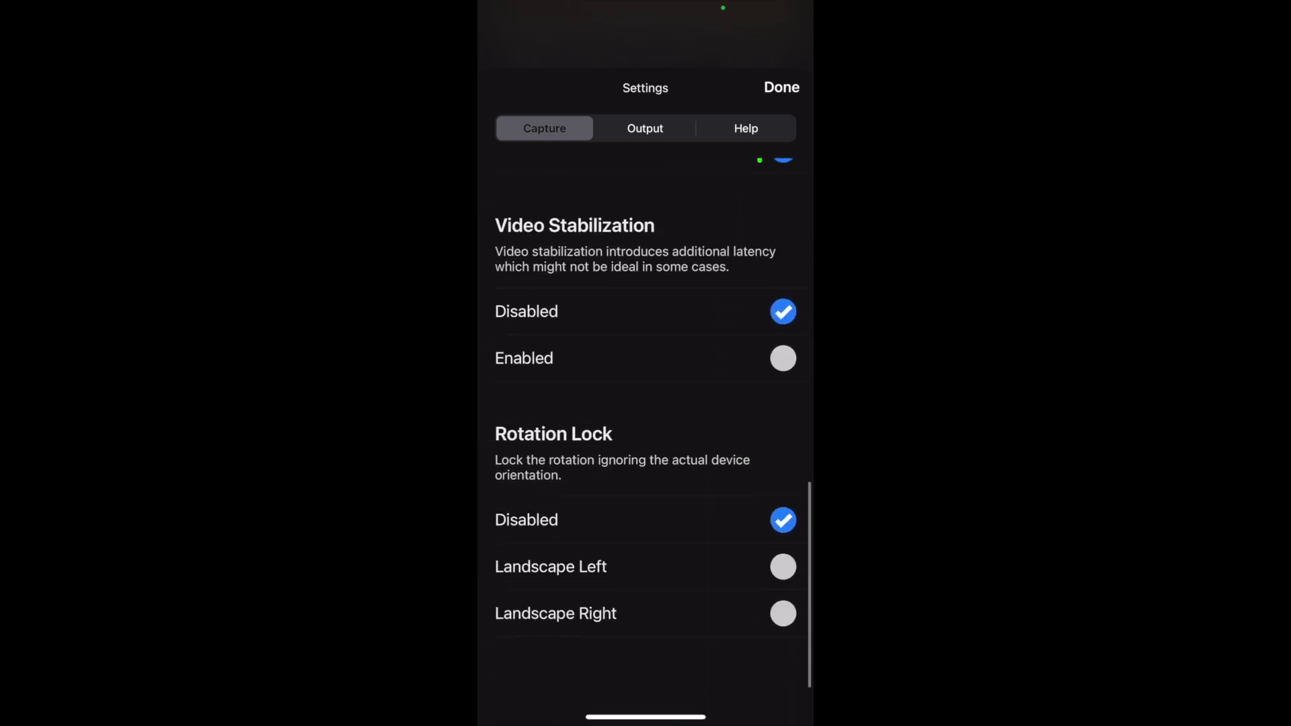
pyautogui.scroll(3, 646, 403)
# In Output settings, try NewTek NDI, then set the output back to USB
pyautogui.click(645, 127)
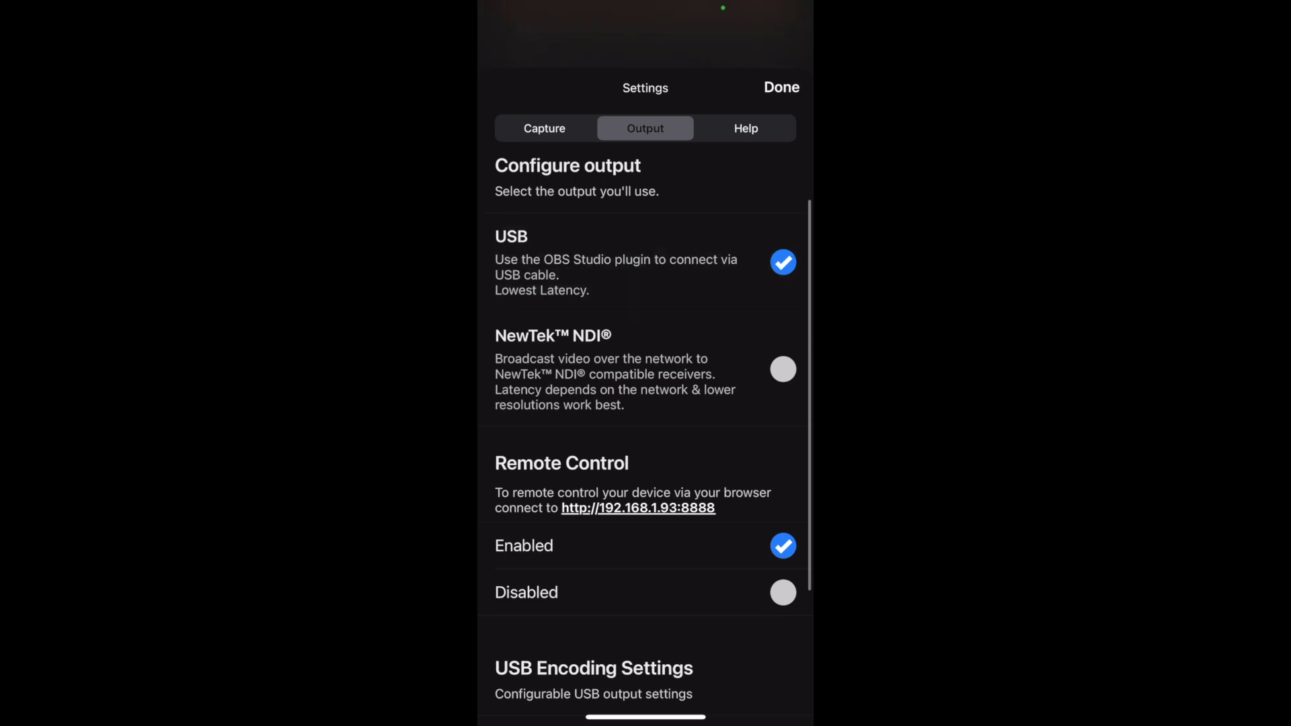
pyautogui.scroll(-1, 646, 437)
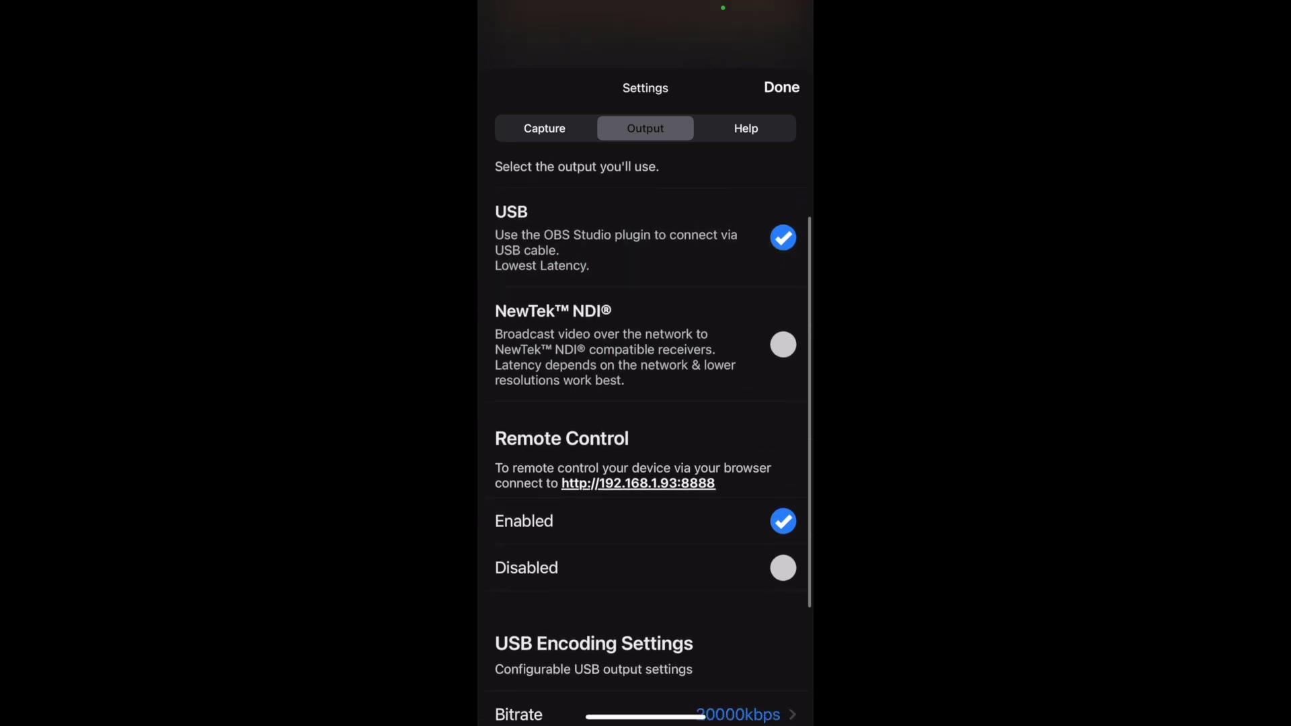
pyautogui.click(783, 345)
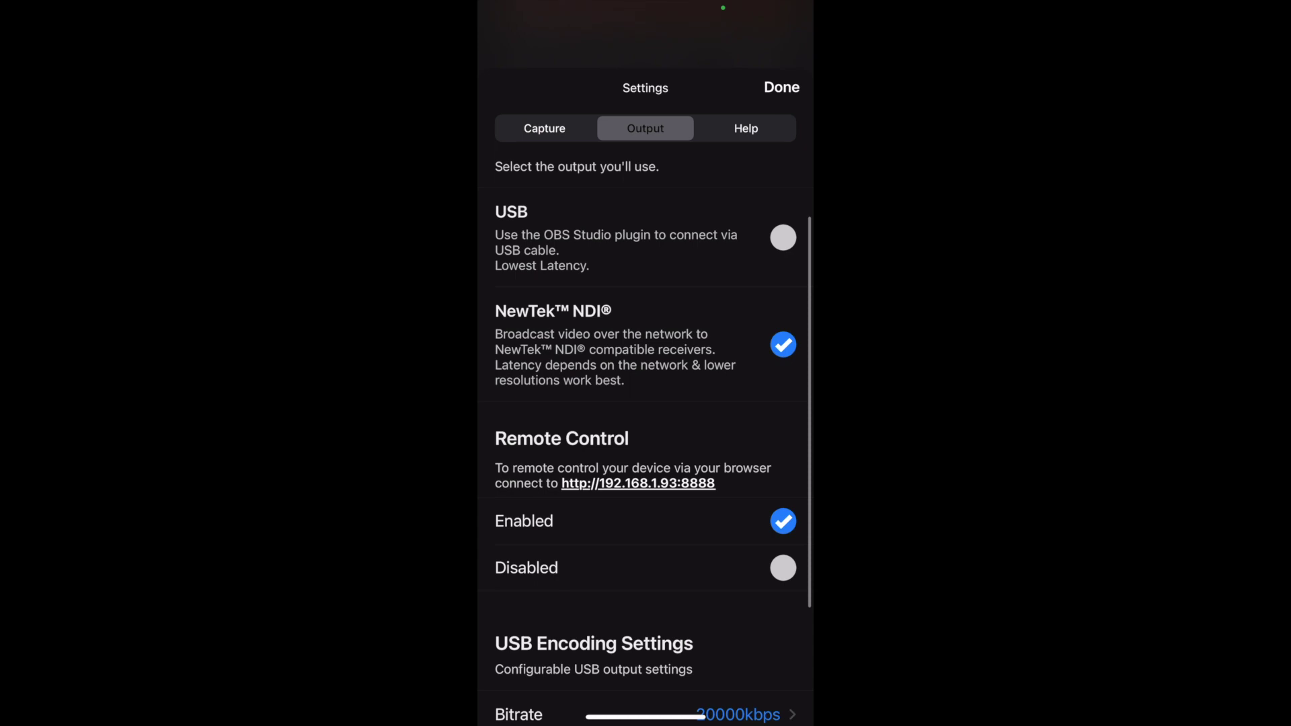
pyautogui.click(646, 238)
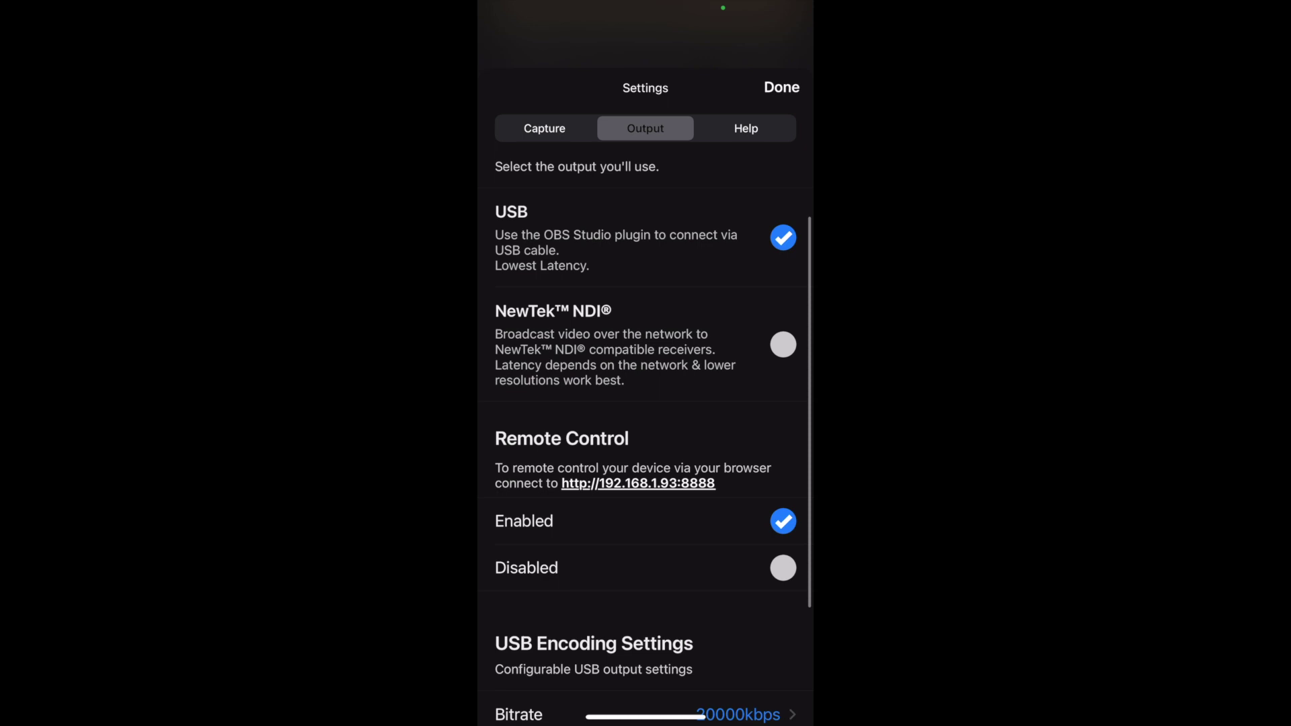
pyautogui.scroll(-2, 646, 404)
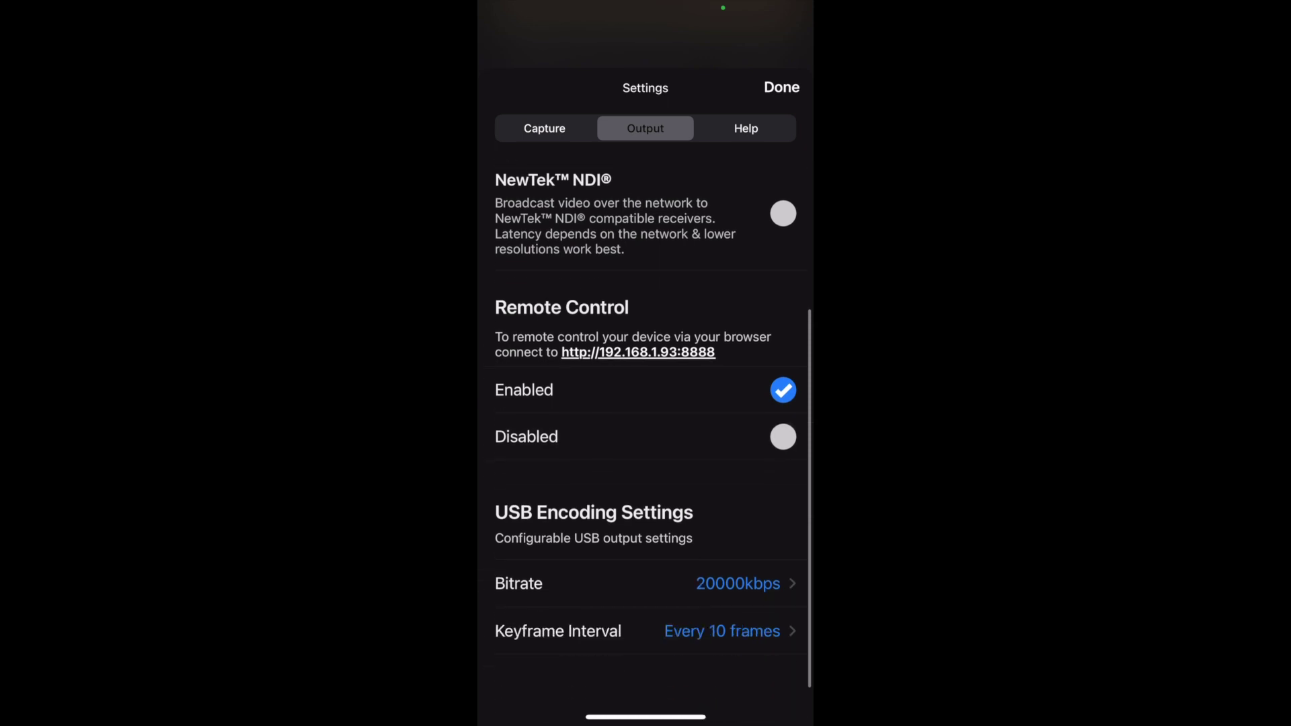
pyautogui.scroll(3, 646, 404)
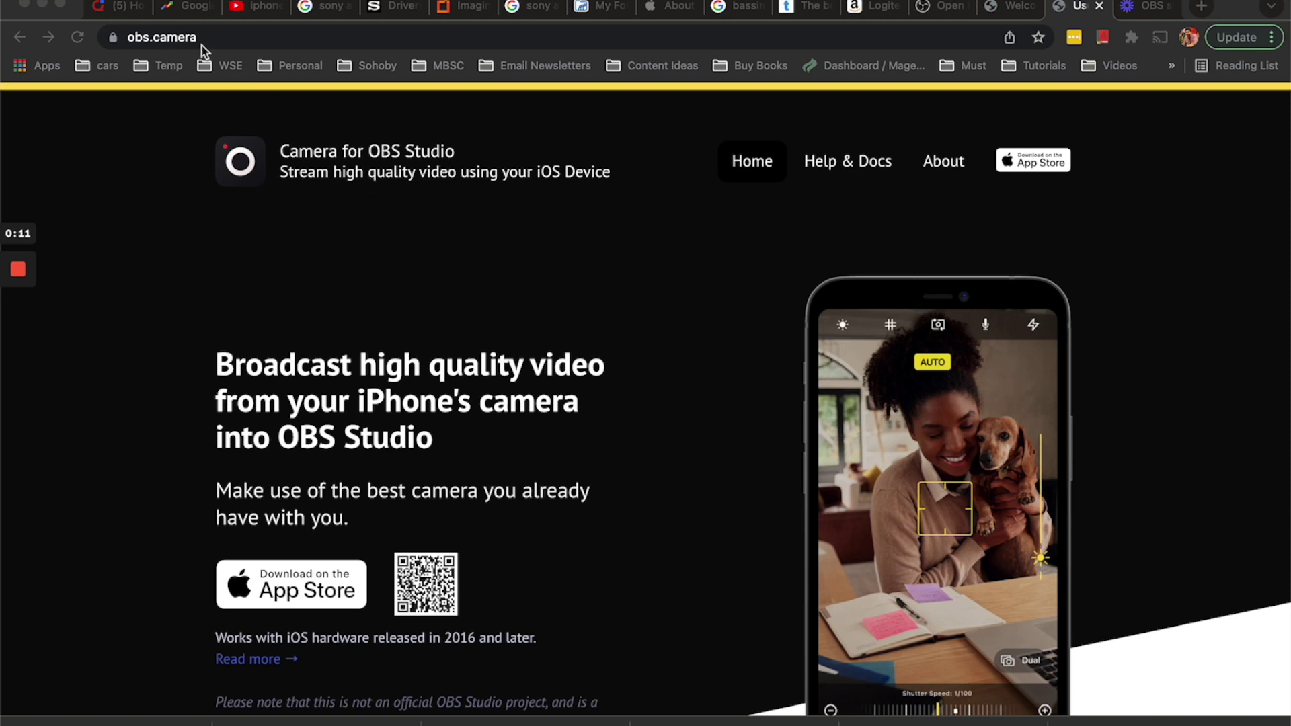
# Open the Help & Docs page and its USB connection setup guide
pyautogui.click(859, 167)
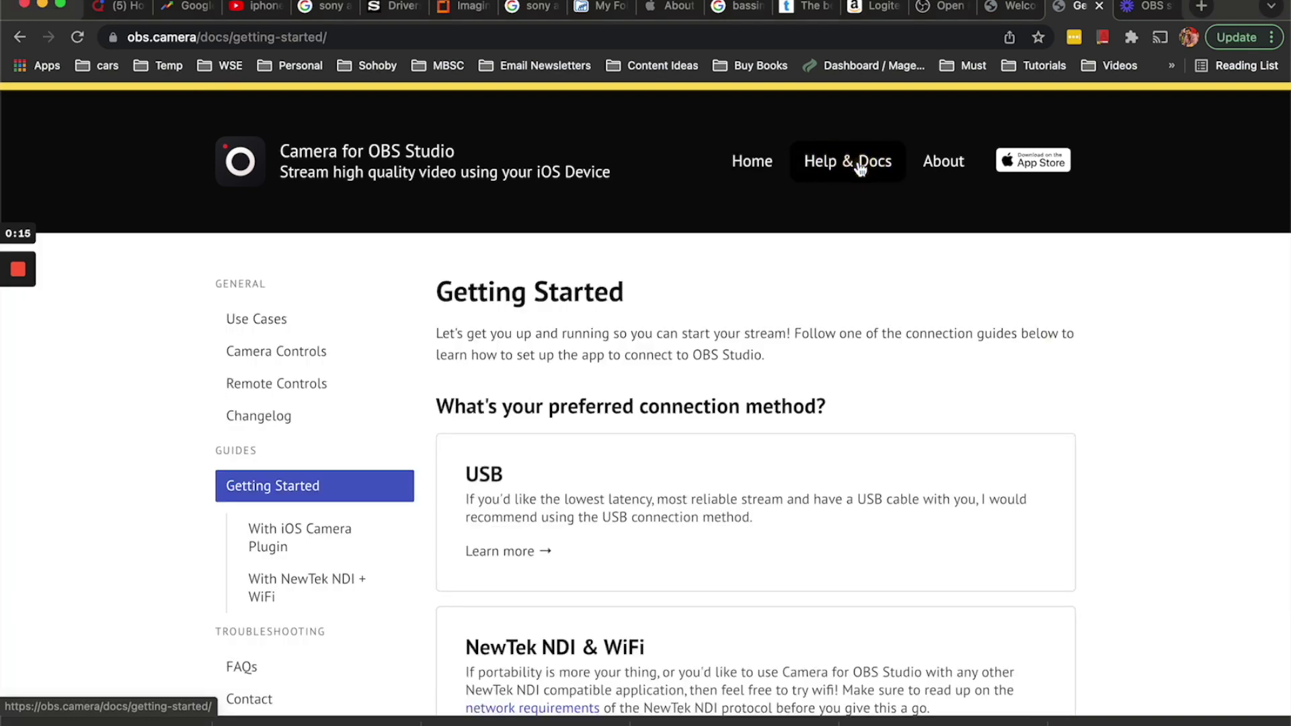
pyautogui.scroll(-2, 814, 347)
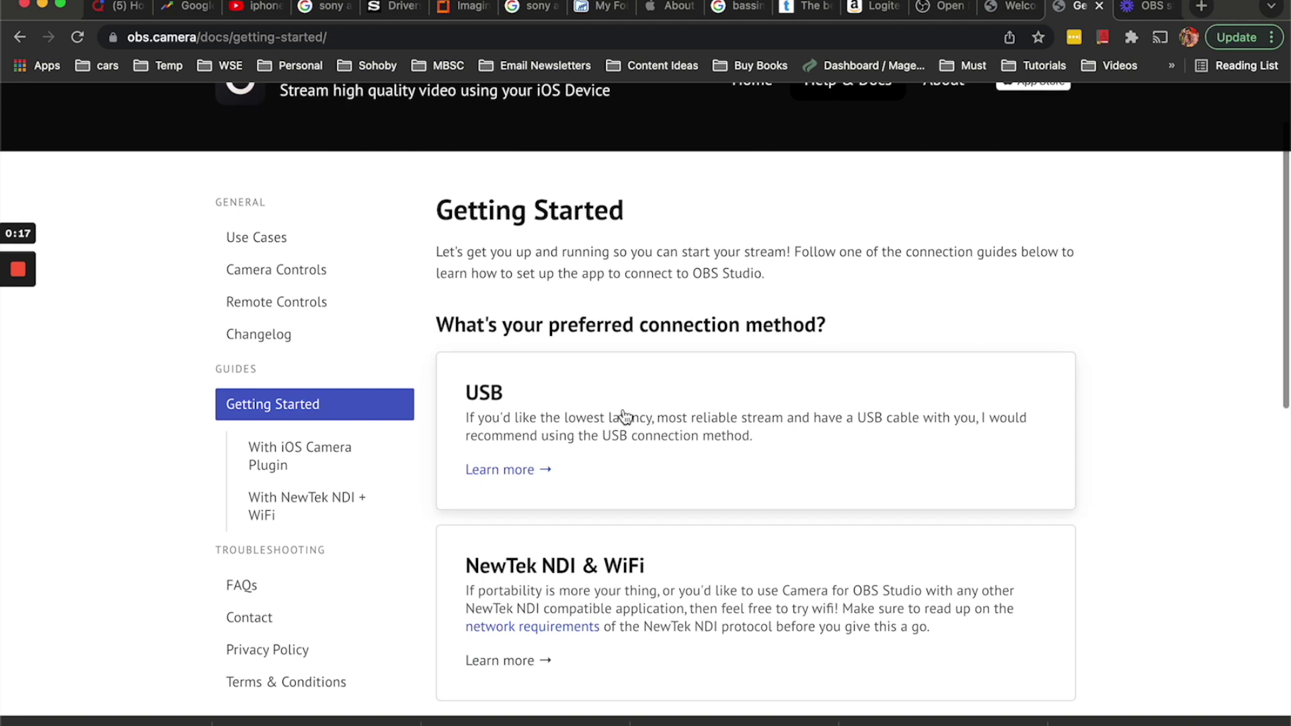
pyautogui.click(538, 415)
# Scroll to the 'Download OBS Studio plugin for macOS' v2.9.0 card
pyautogui.scroll(-3, 738, 427)
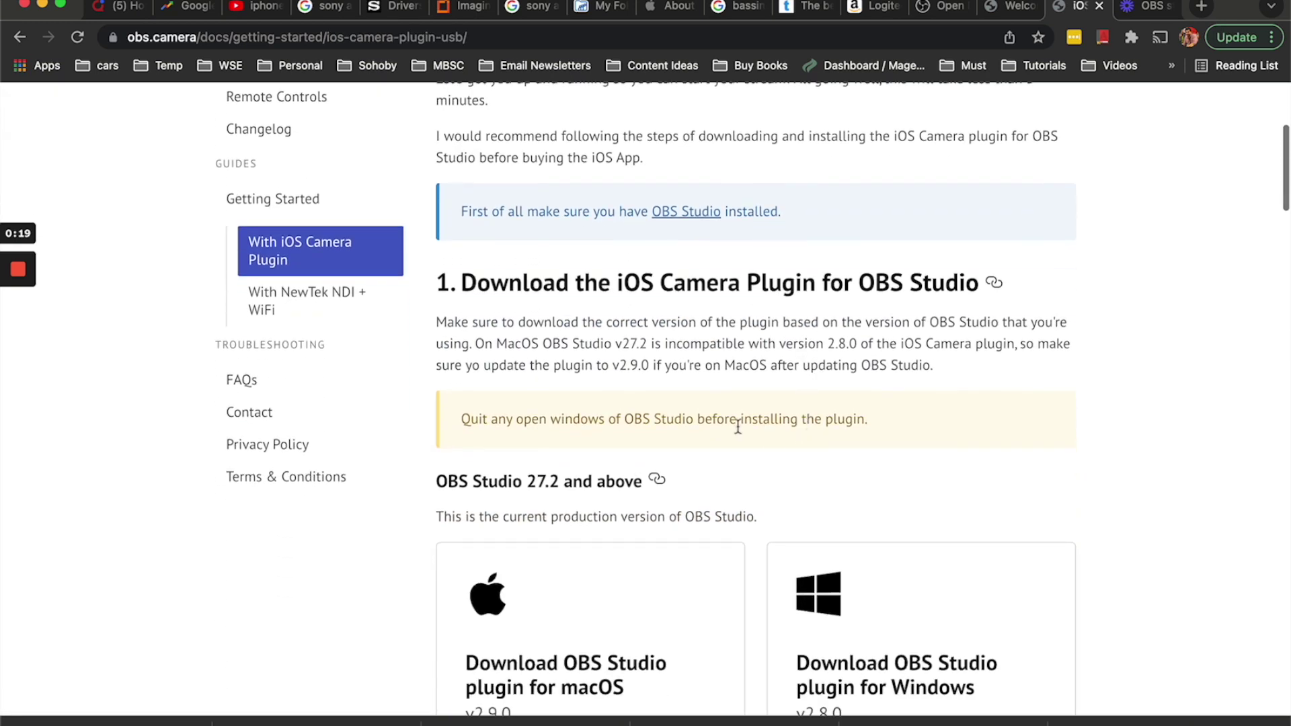
pyautogui.scroll(-2, 738, 427)
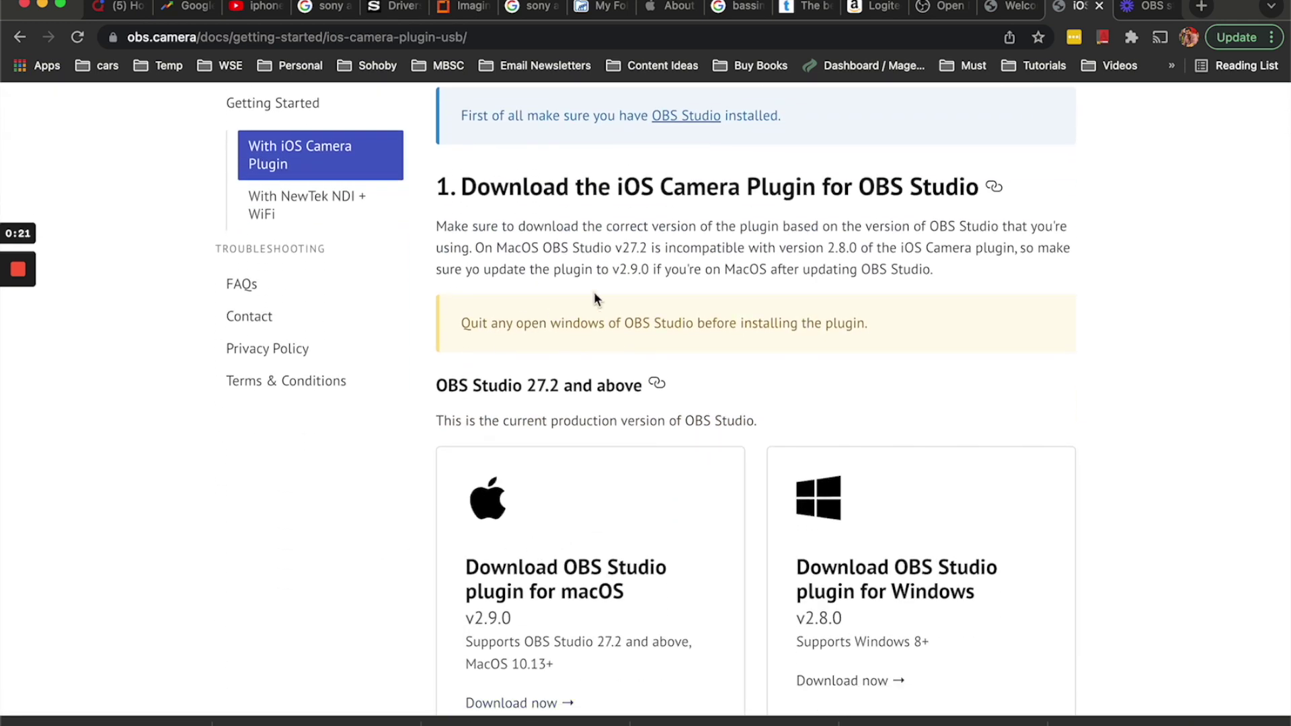
pyautogui.moveTo(679, 184); pyautogui.dragTo(980, 187)
pyautogui.click(928, 182)
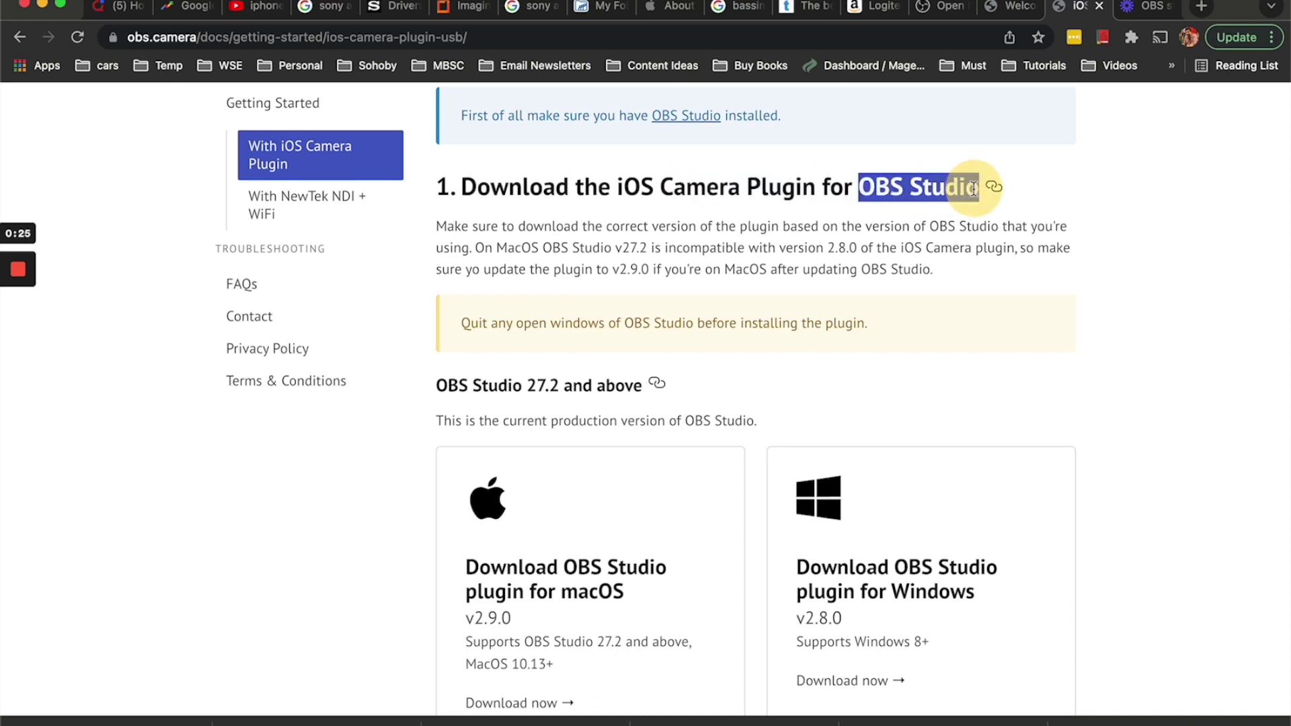
pyautogui.click(865, 187)
pyautogui.moveTo(866, 187); pyautogui.dragTo(945, 187)
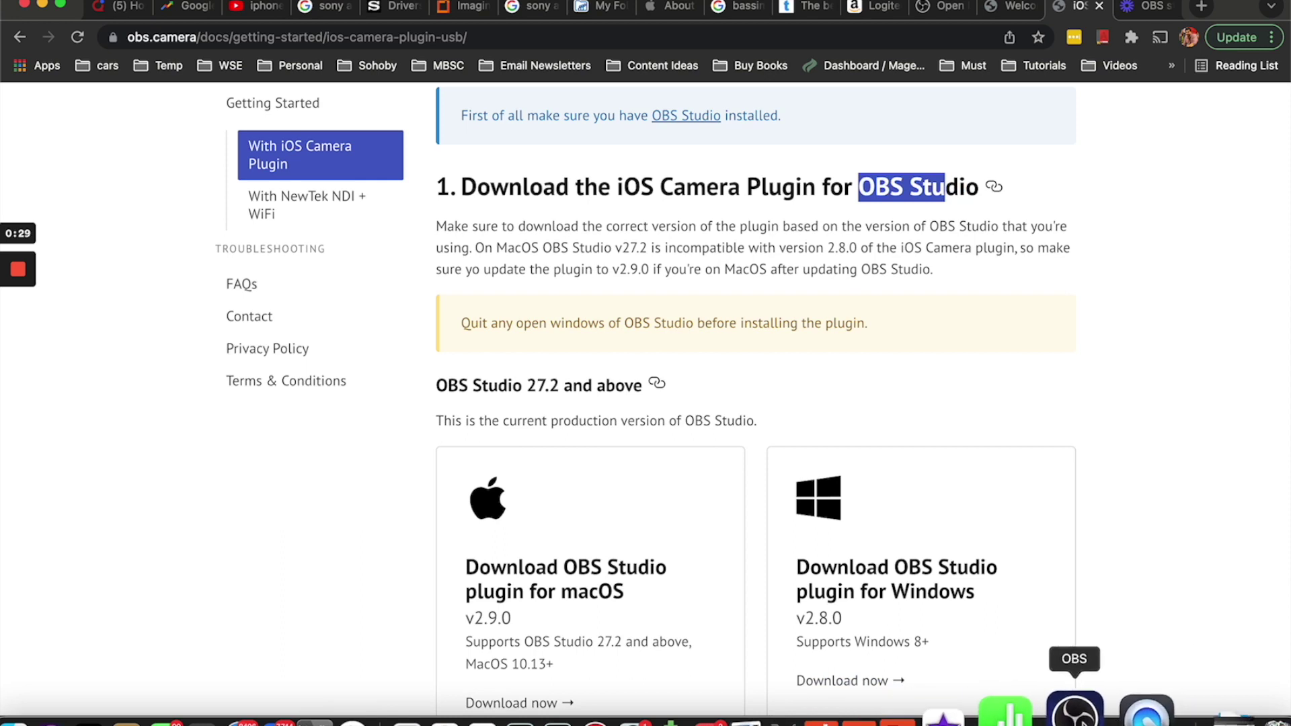
pyautogui.scroll(-2, 1085, 423)
pyautogui.scroll(-2, 1083, 422)
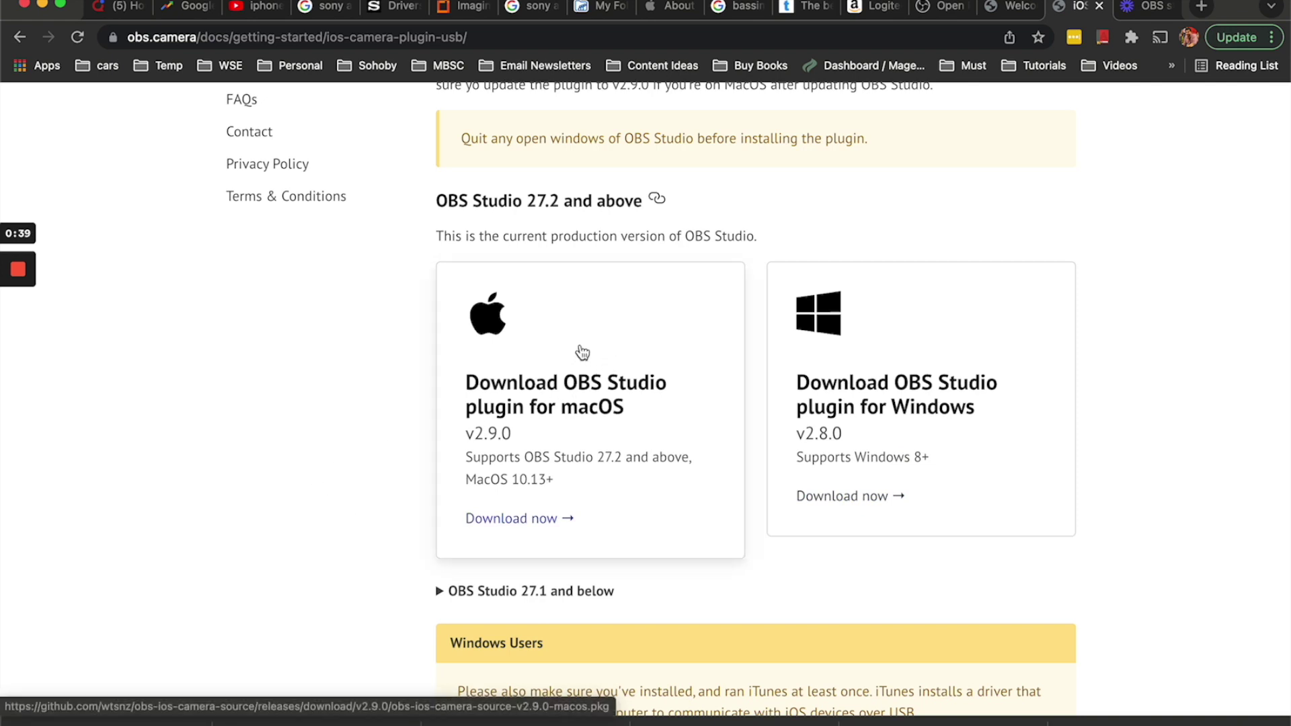
pyautogui.click(542, 522)
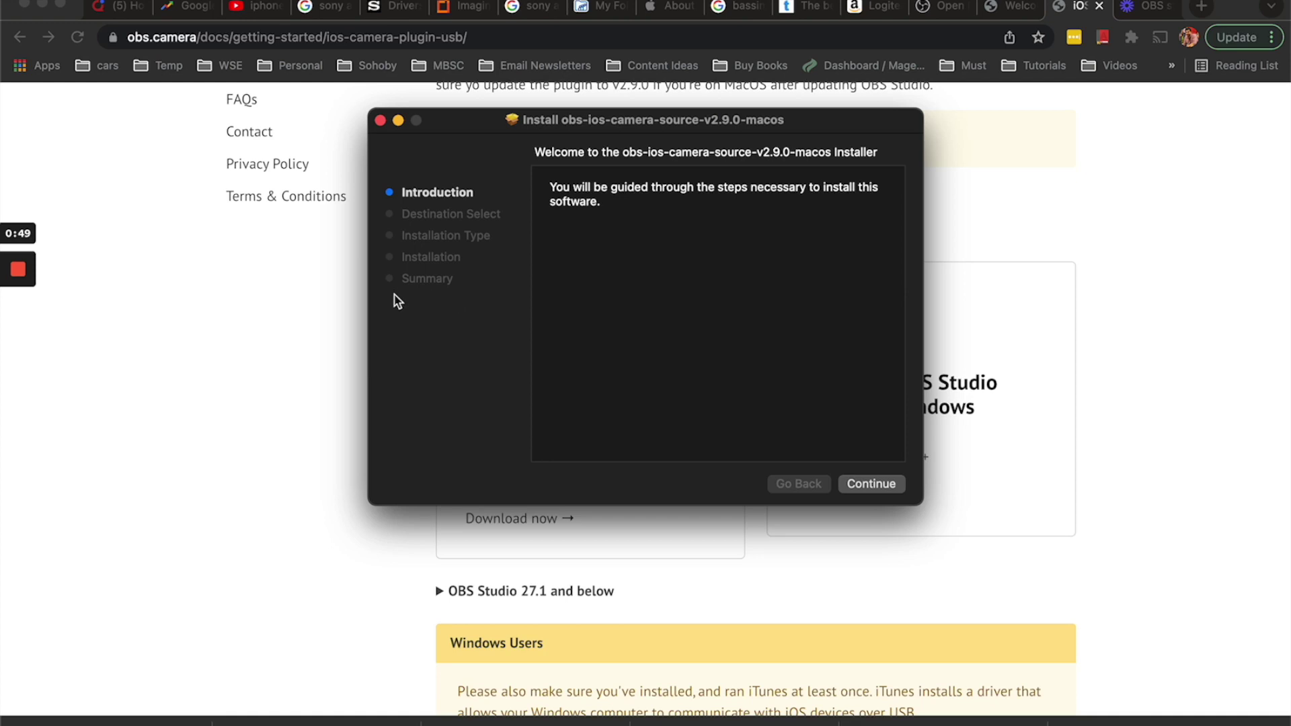
pyautogui.click(381, 121)
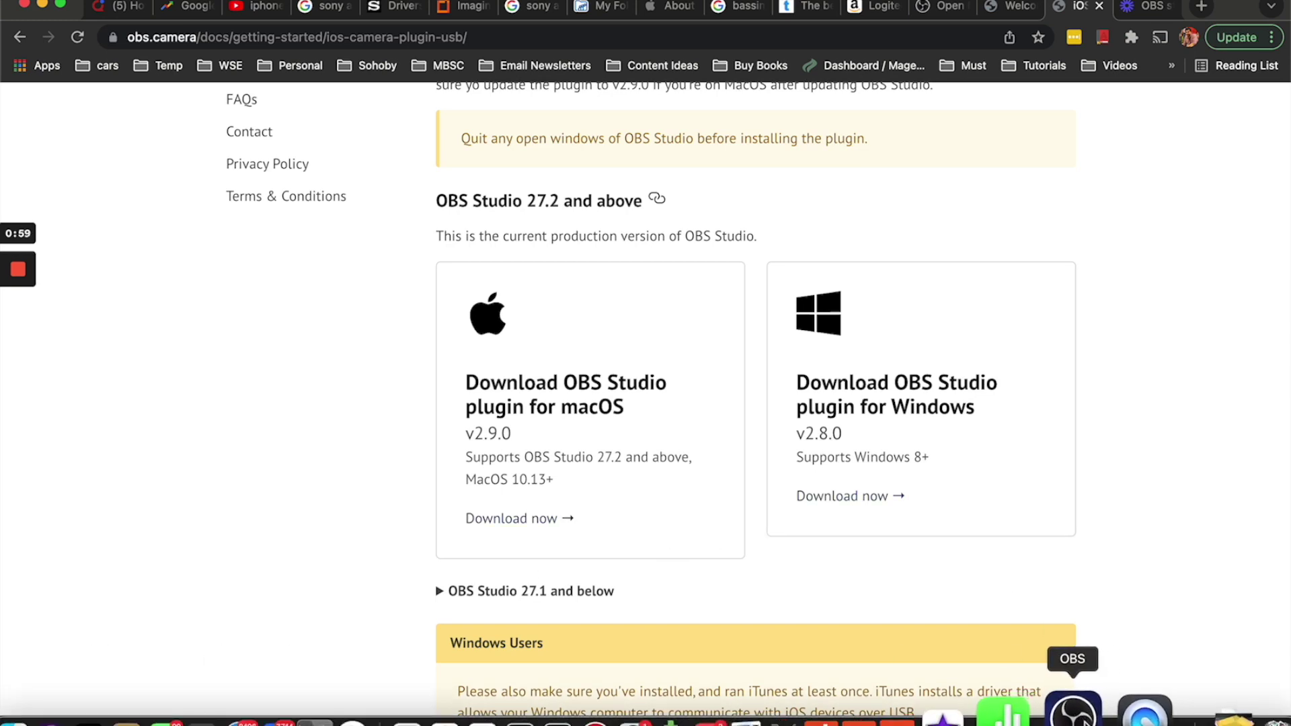
pyautogui.click(1076, 714)
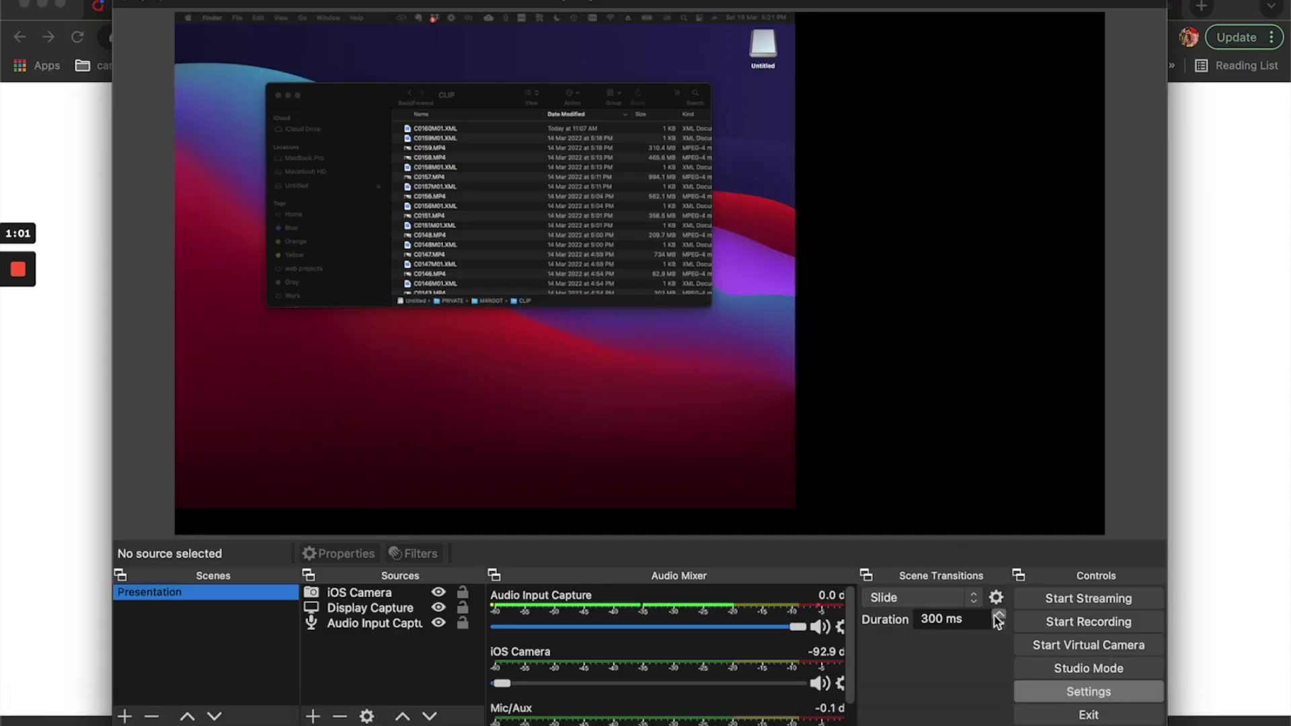
pyautogui.click(123, 6)
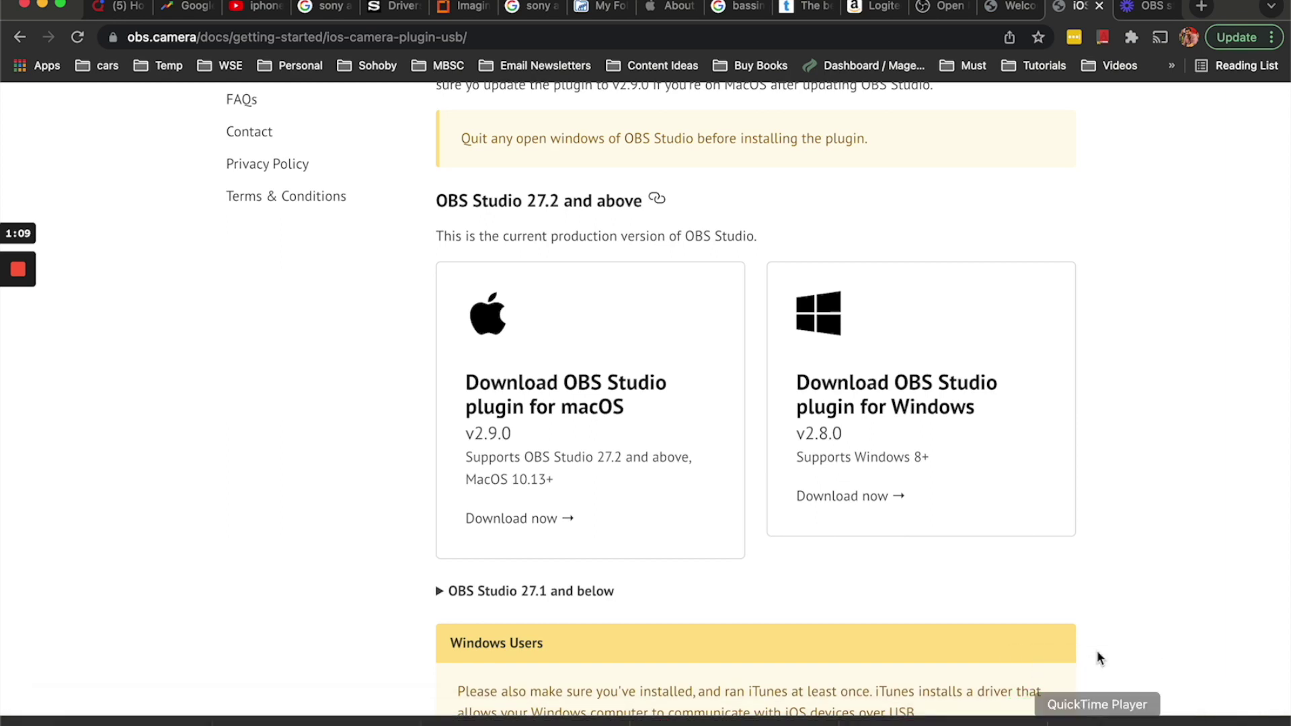
pyautogui.press('super+space')
pyautogui.write('obs')
pyautogui.press('Escape')
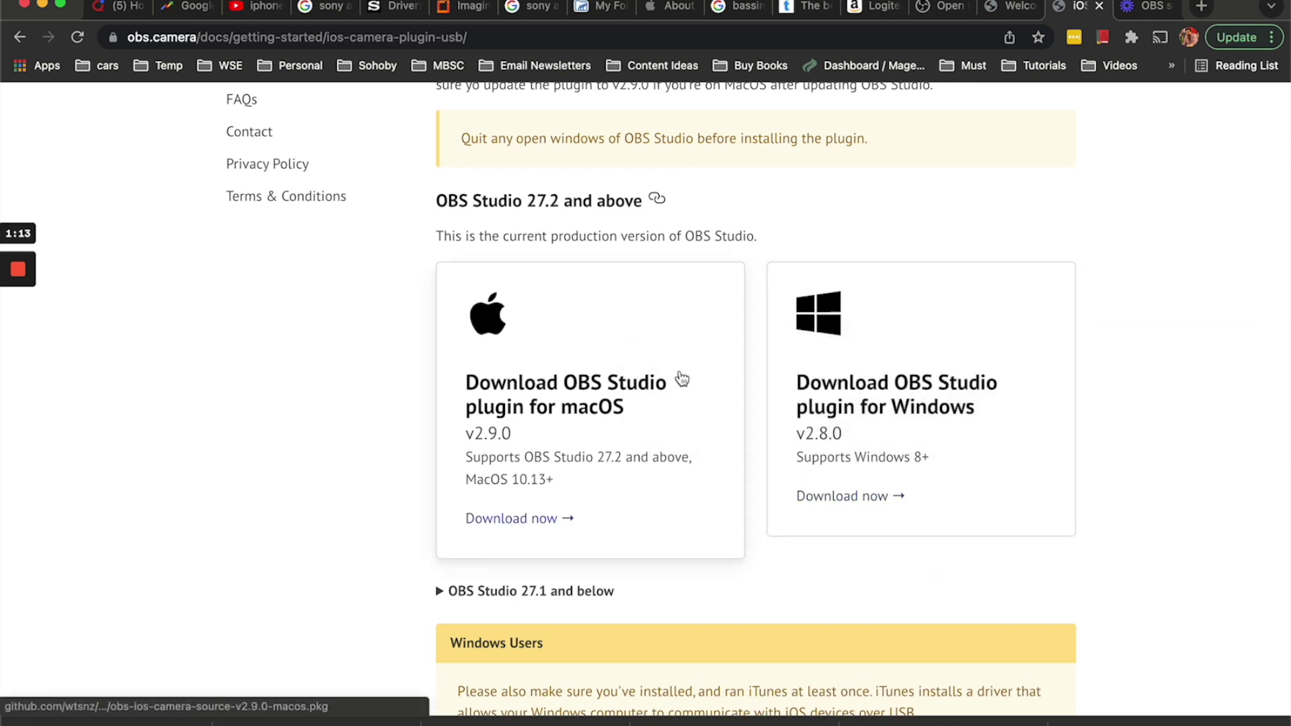
# Bring OBS Studio up from the Dock and select the Presentation scene
pyautogui.moveTo(989, 710)
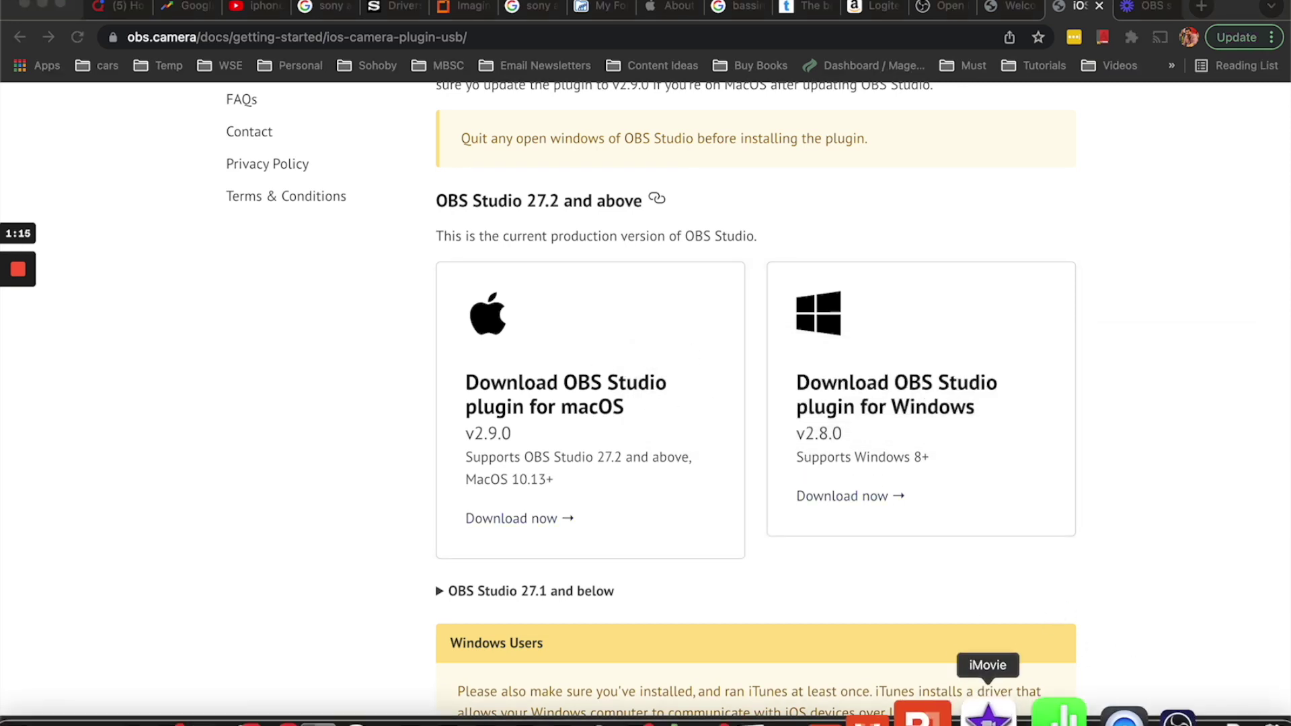
pyautogui.click(1115, 699)
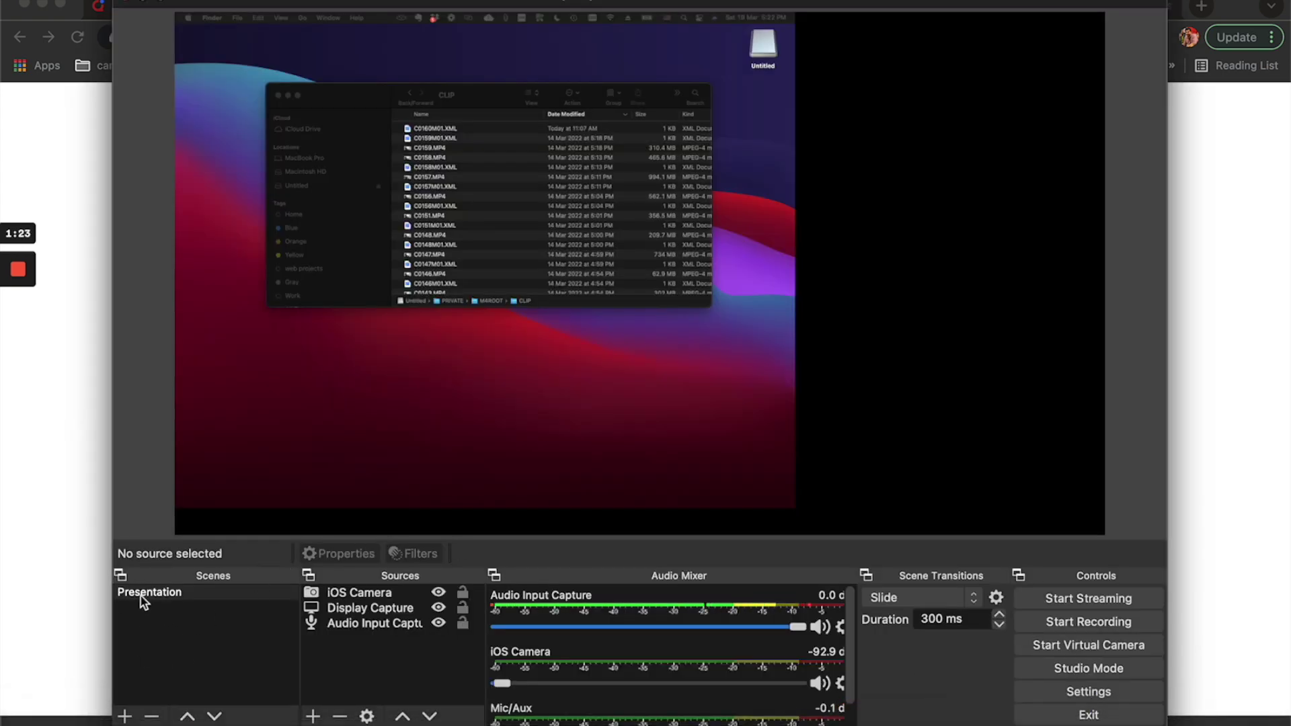
pyautogui.click(236, 649)
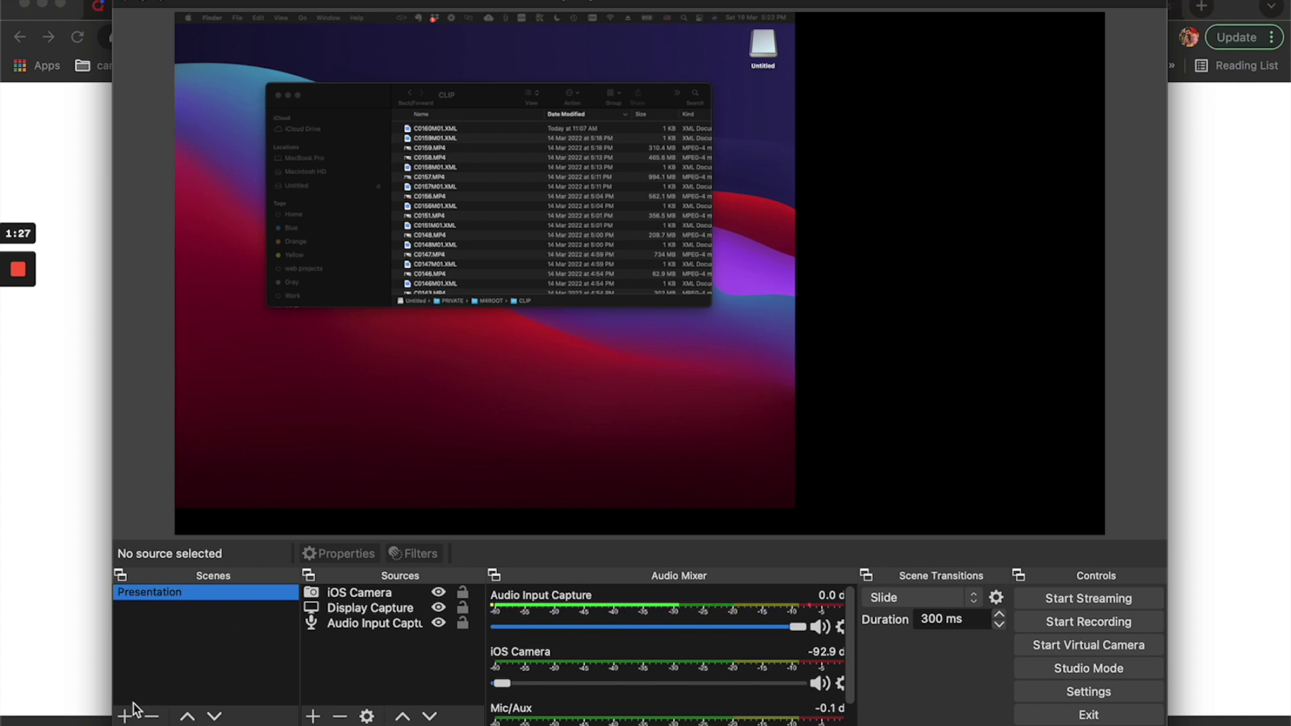
# Delete the Audio Input Capture, Display Capture and iOS Camera sources, confirming each
pyautogui.click(320, 626)
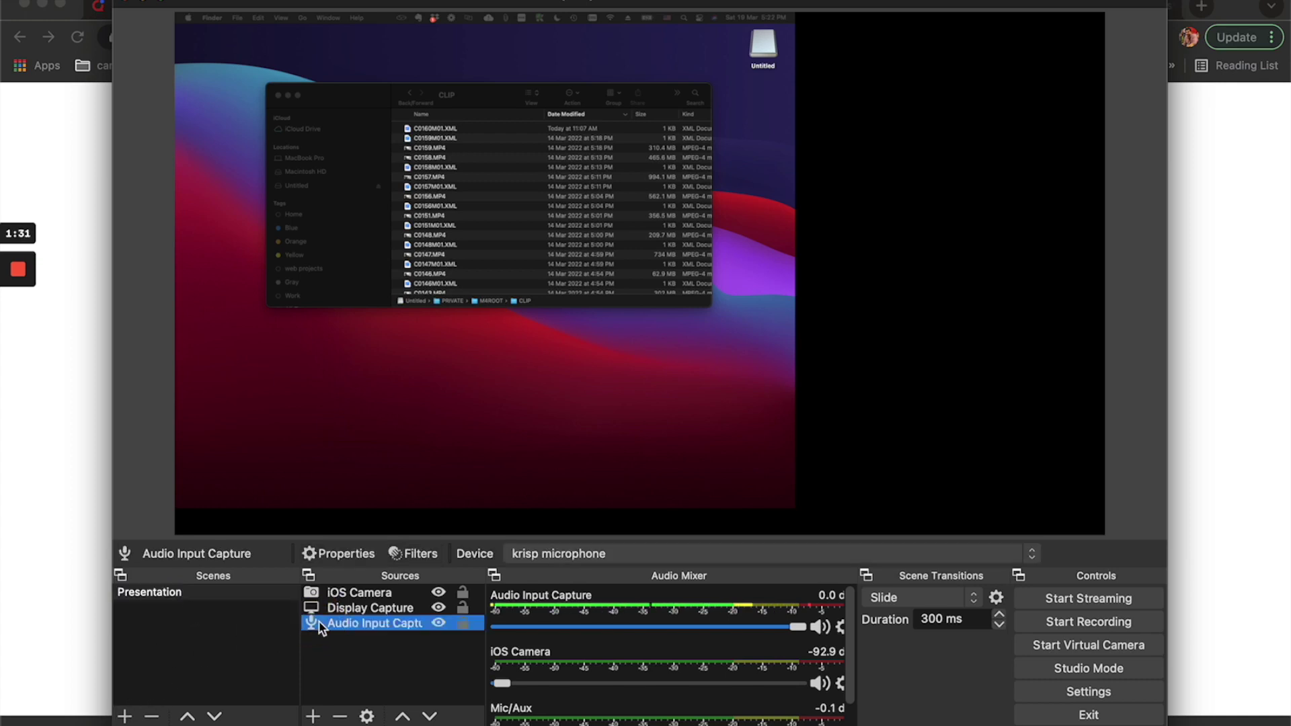
pyautogui.click(340, 715)
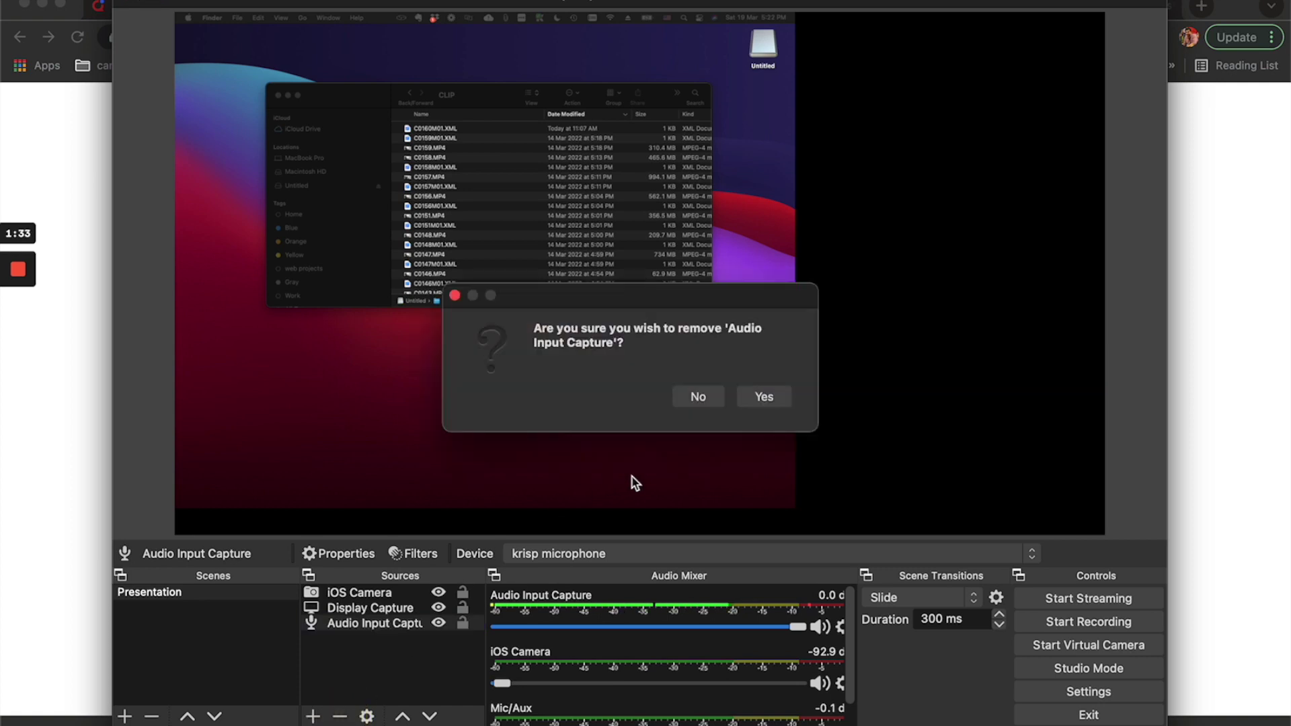
pyautogui.click(746, 408)
pyautogui.click(362, 607)
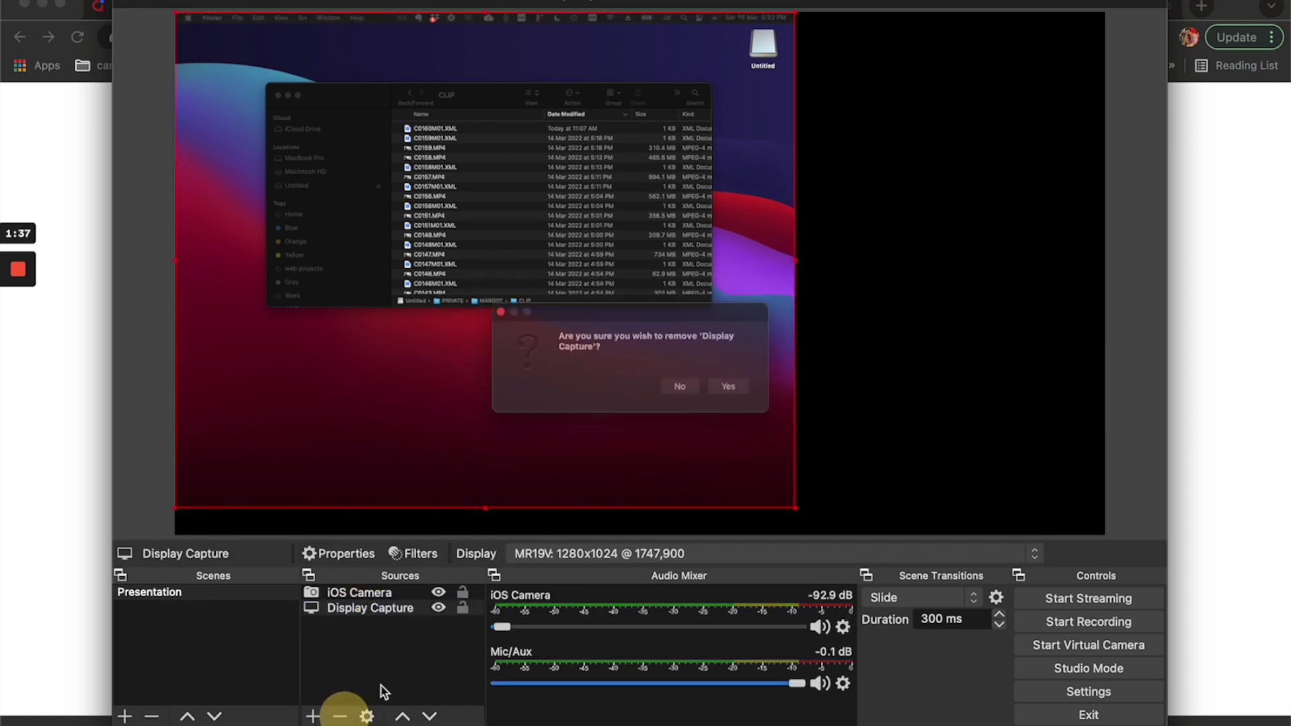
pyautogui.click(753, 406)
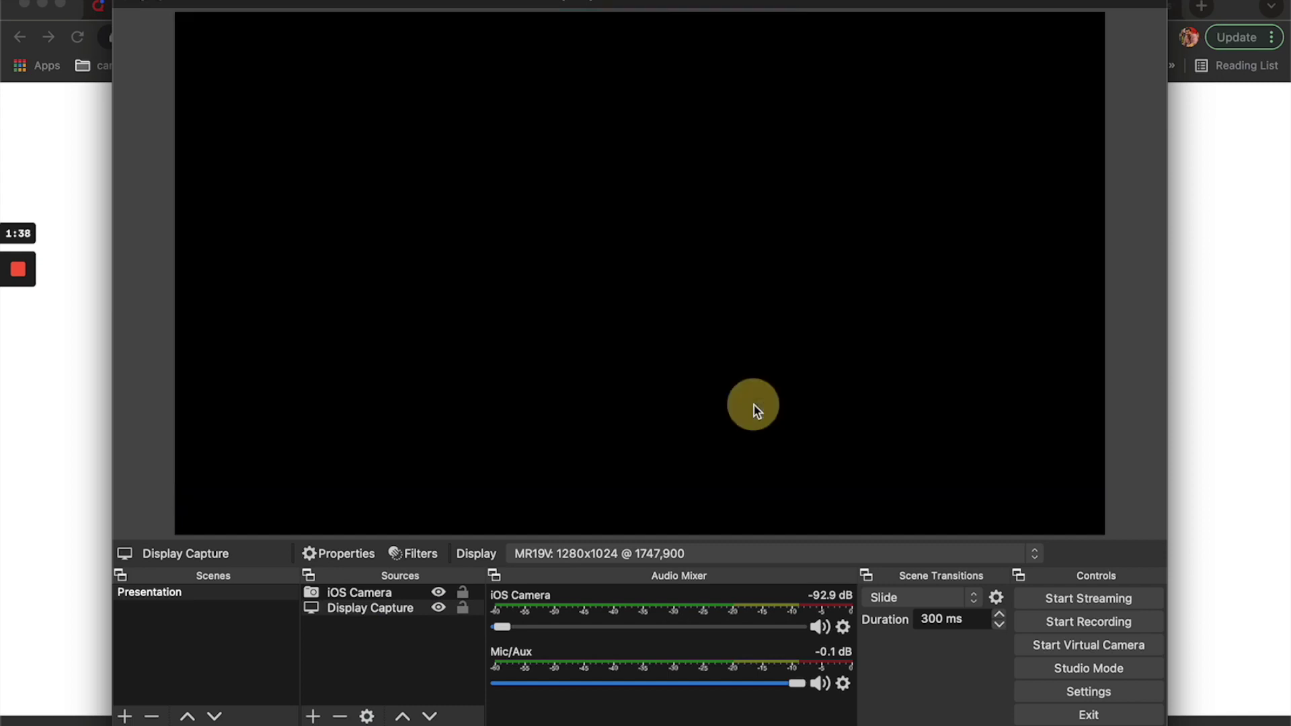
pyautogui.click(338, 599)
pyautogui.click(341, 716)
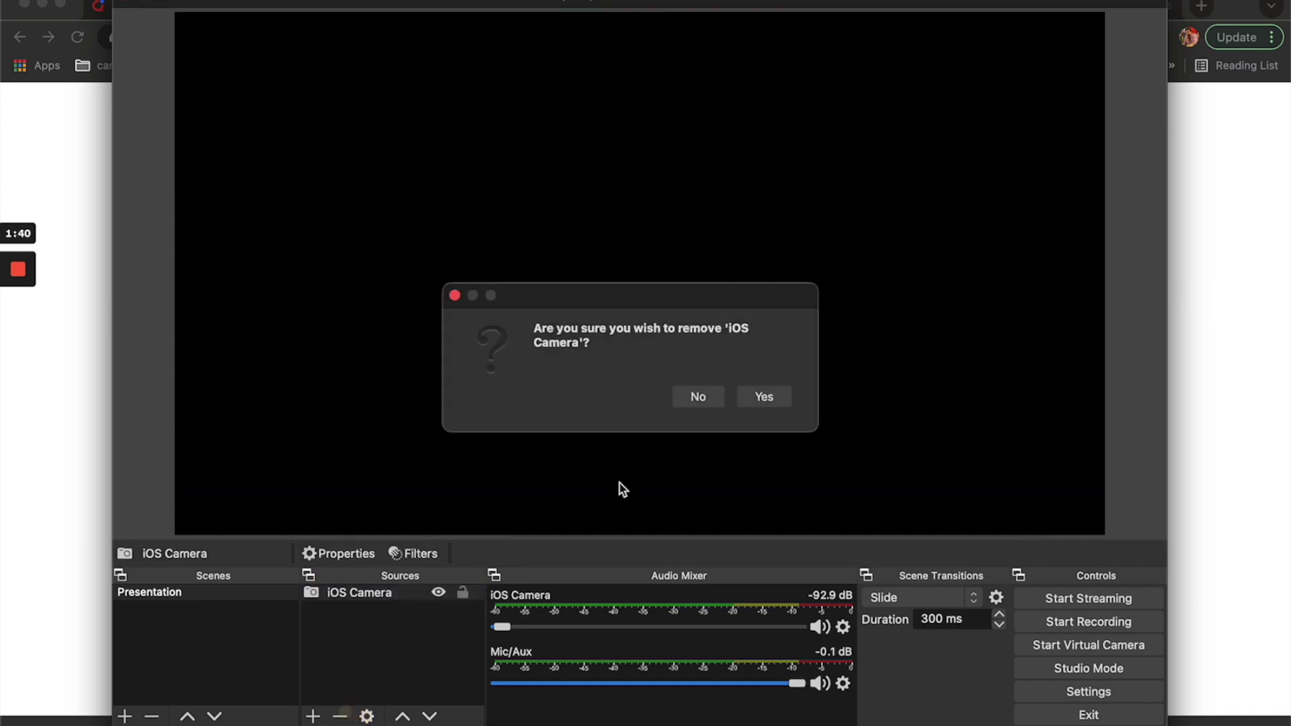
pyautogui.click(748, 401)
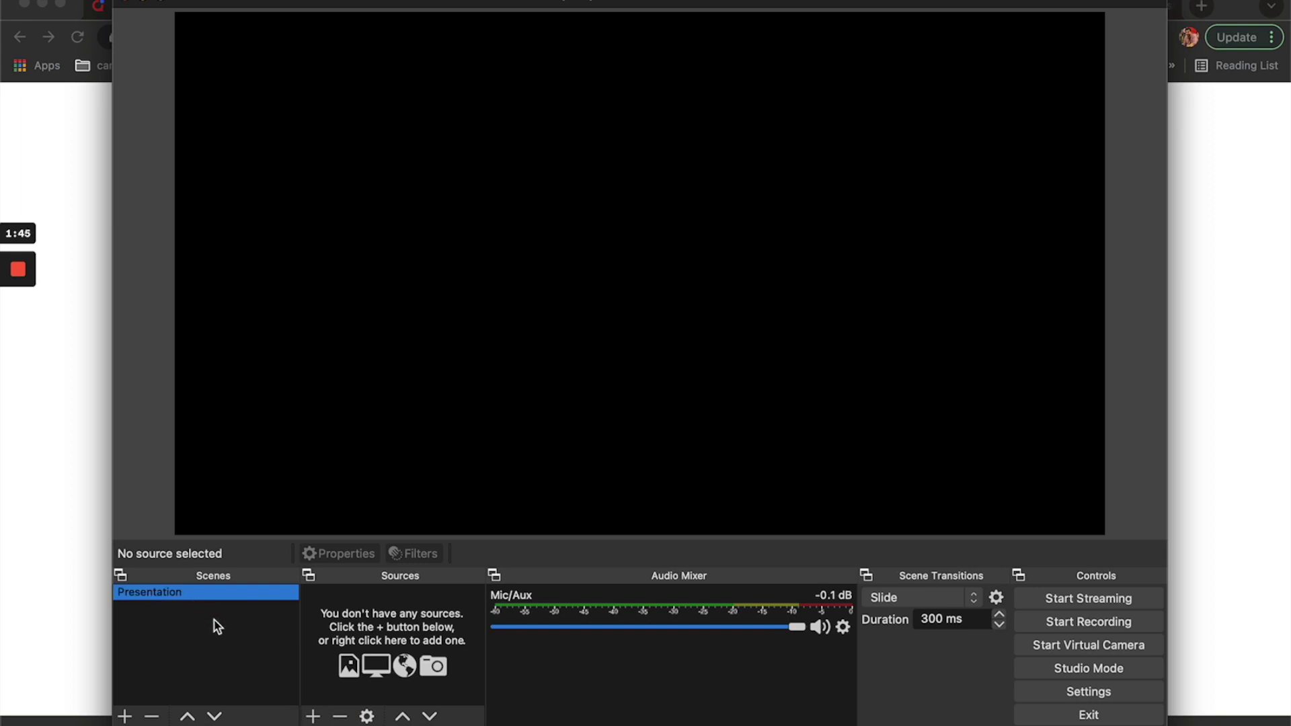
# Add a new visible iOS Camera source named 'iOS Camera' to the scene
pyautogui.click(313, 716)
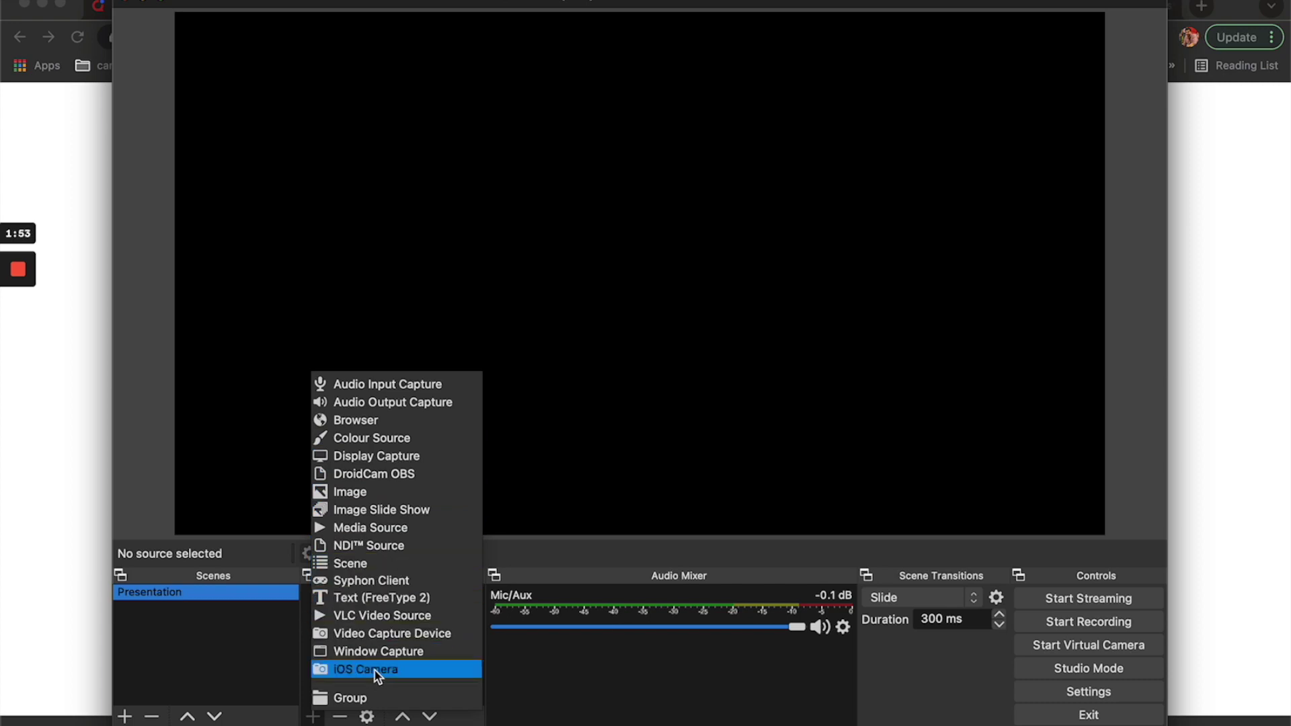
pyautogui.click(1170, 524)
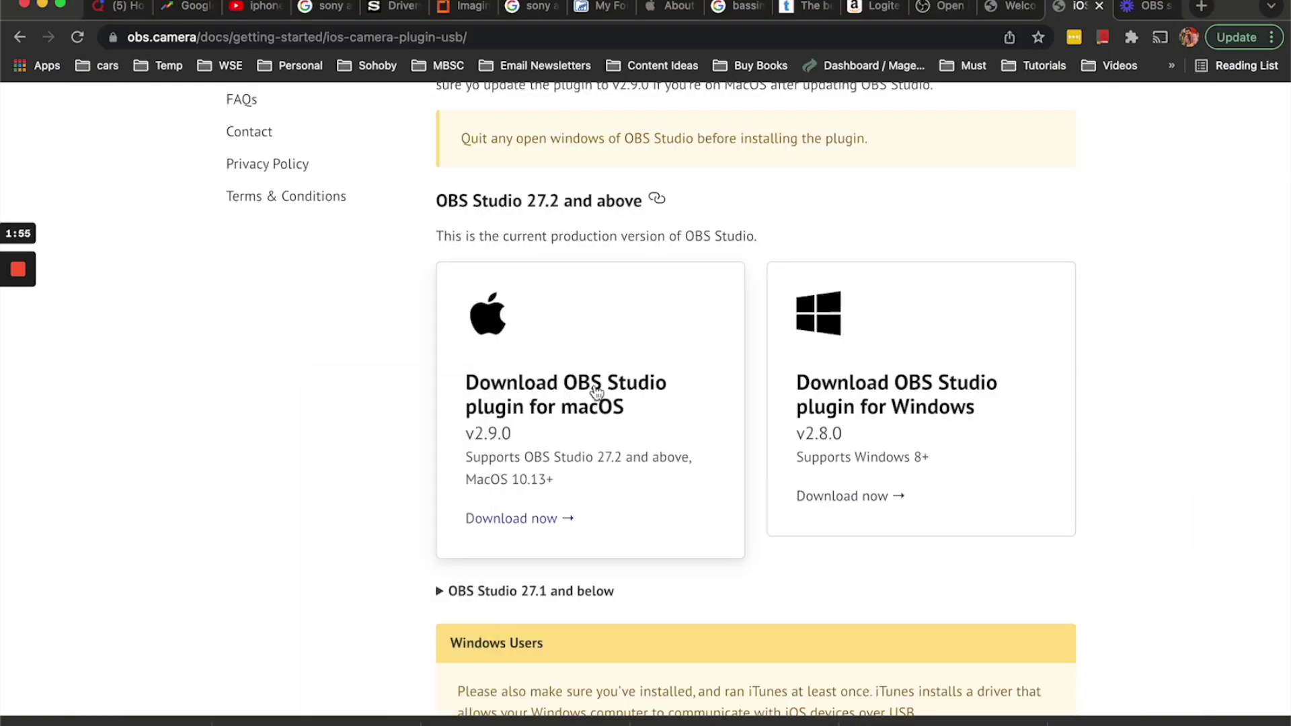
pyautogui.press('super+Tab')
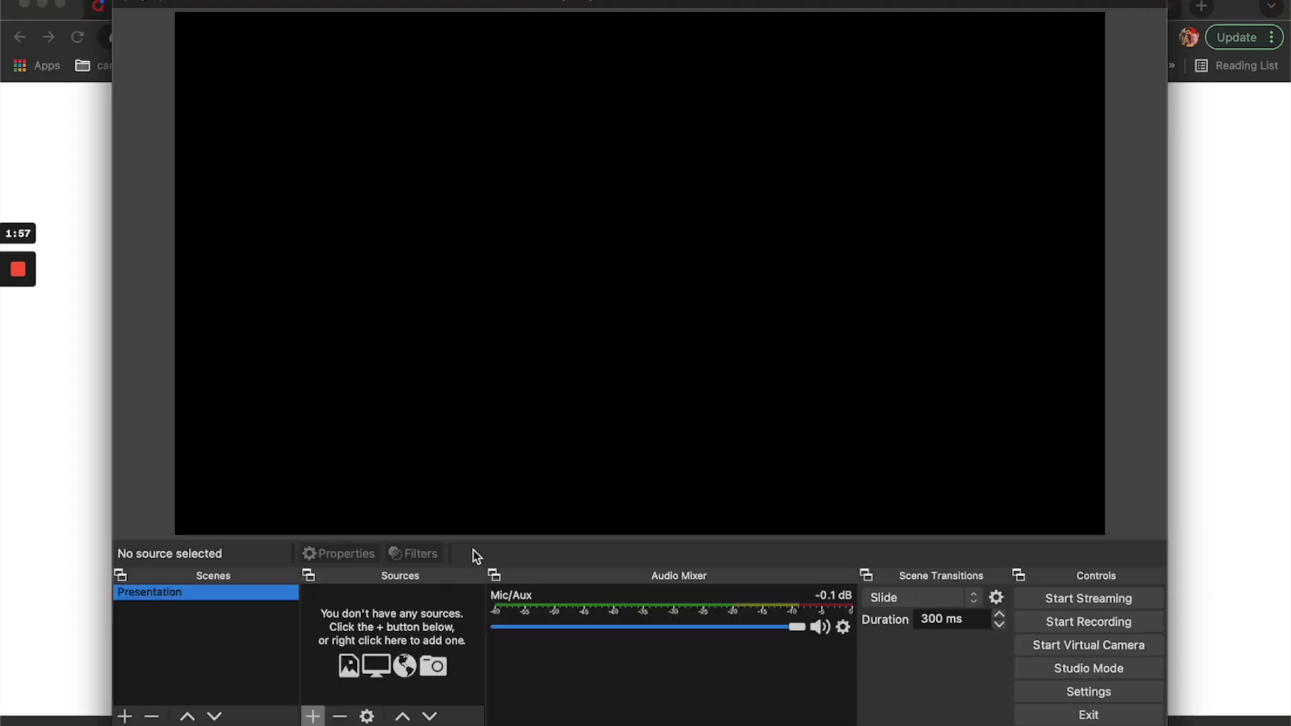
pyautogui.click(313, 717)
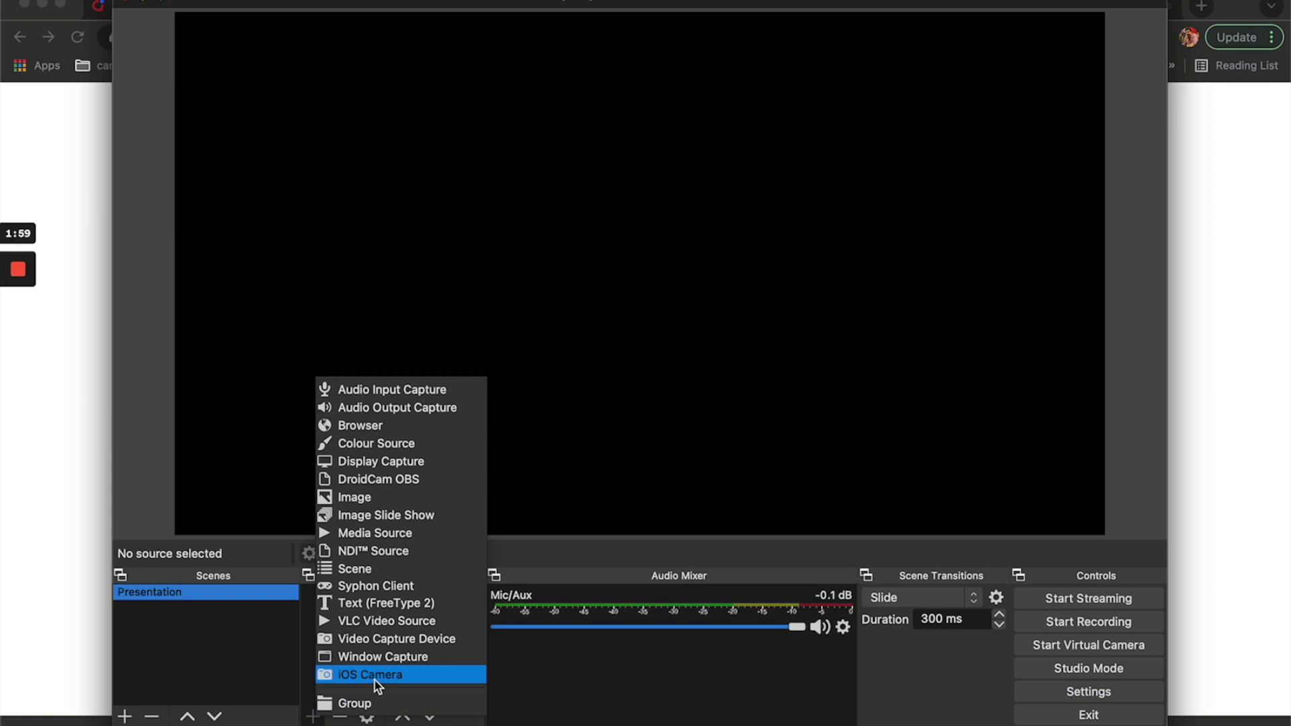
pyautogui.click(377, 678)
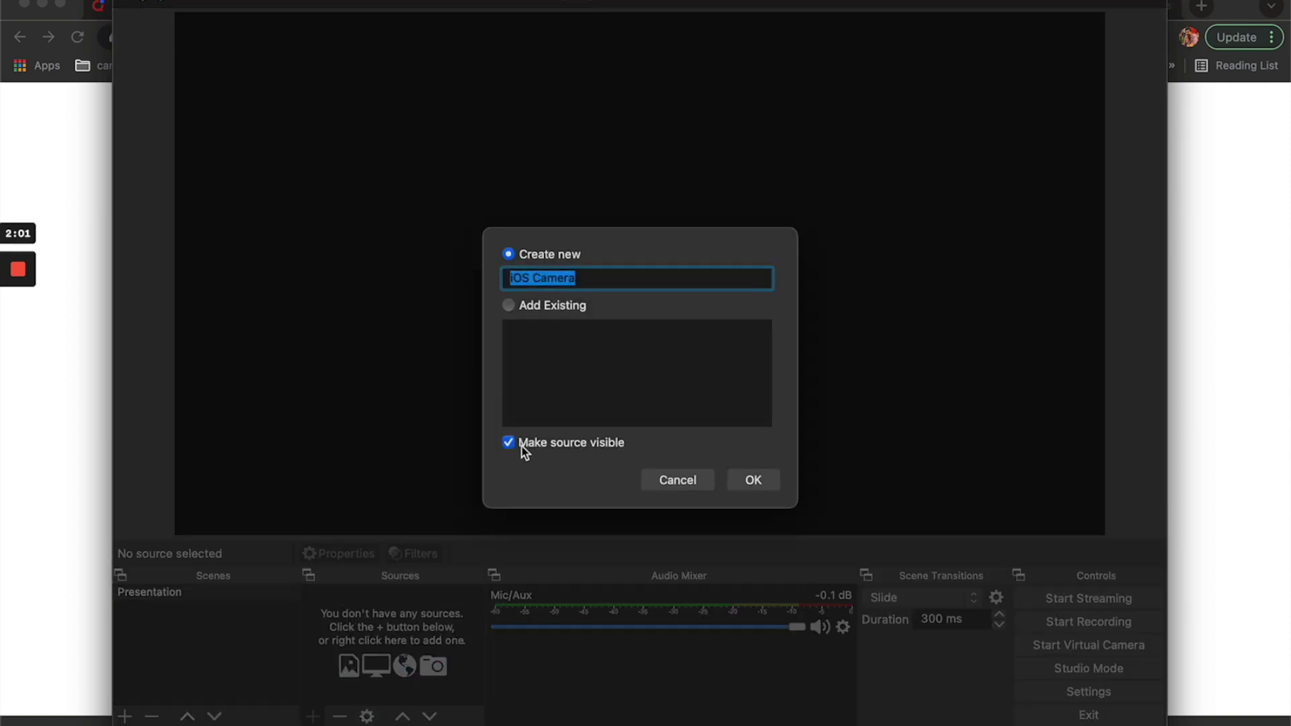
pyautogui.click(754, 481)
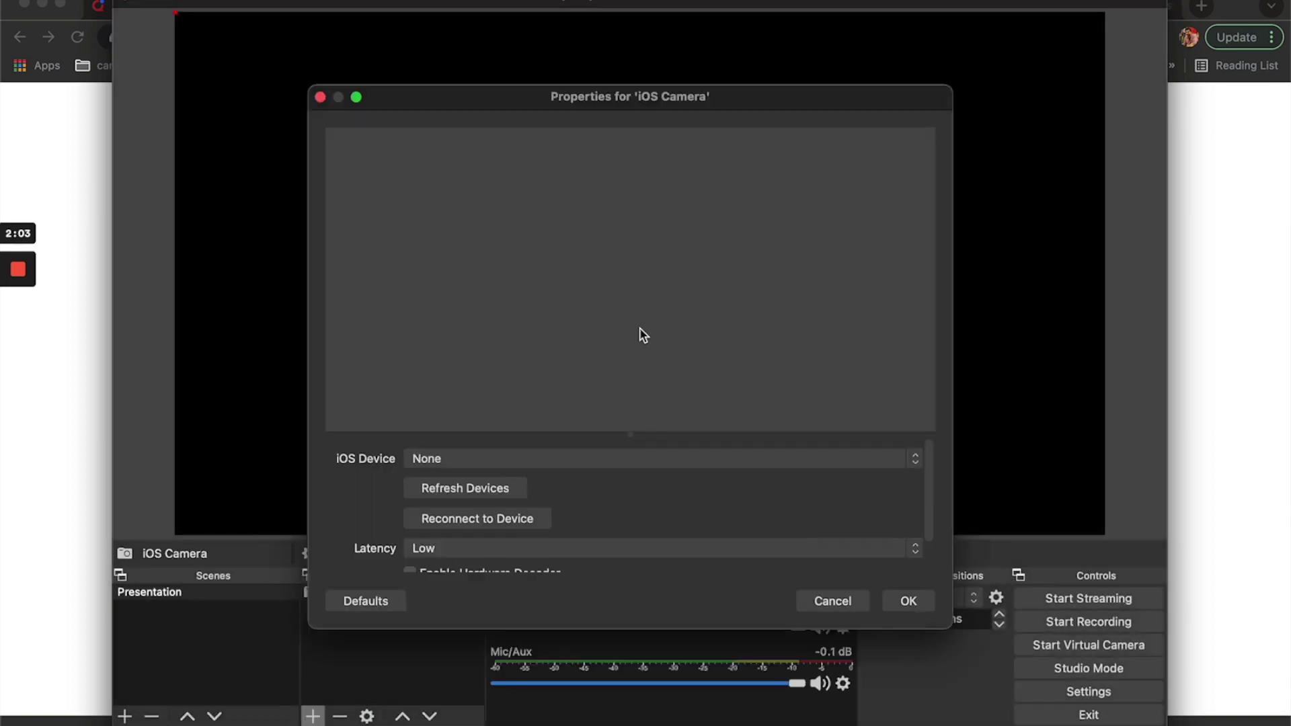
# Choose the connected iPhone as the iOS Device for the iOS Camera source and confirm
pyautogui.click(501, 460)
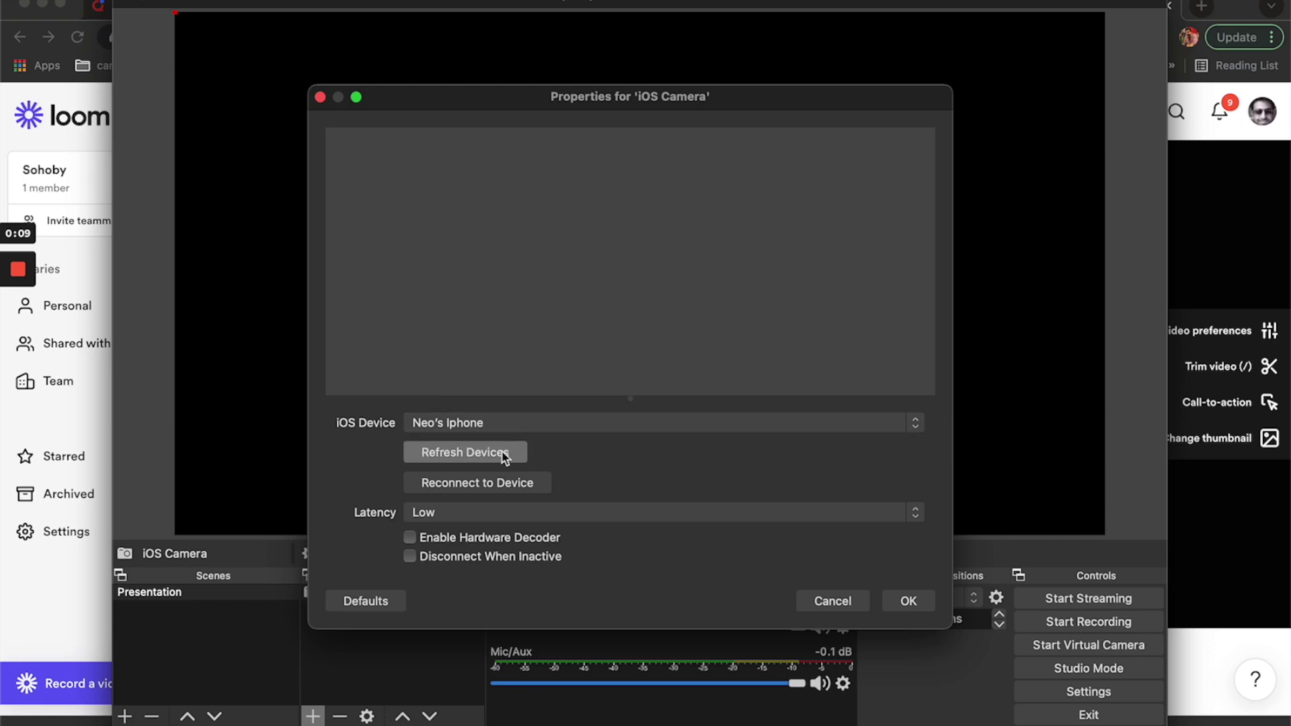
pyautogui.click(491, 424)
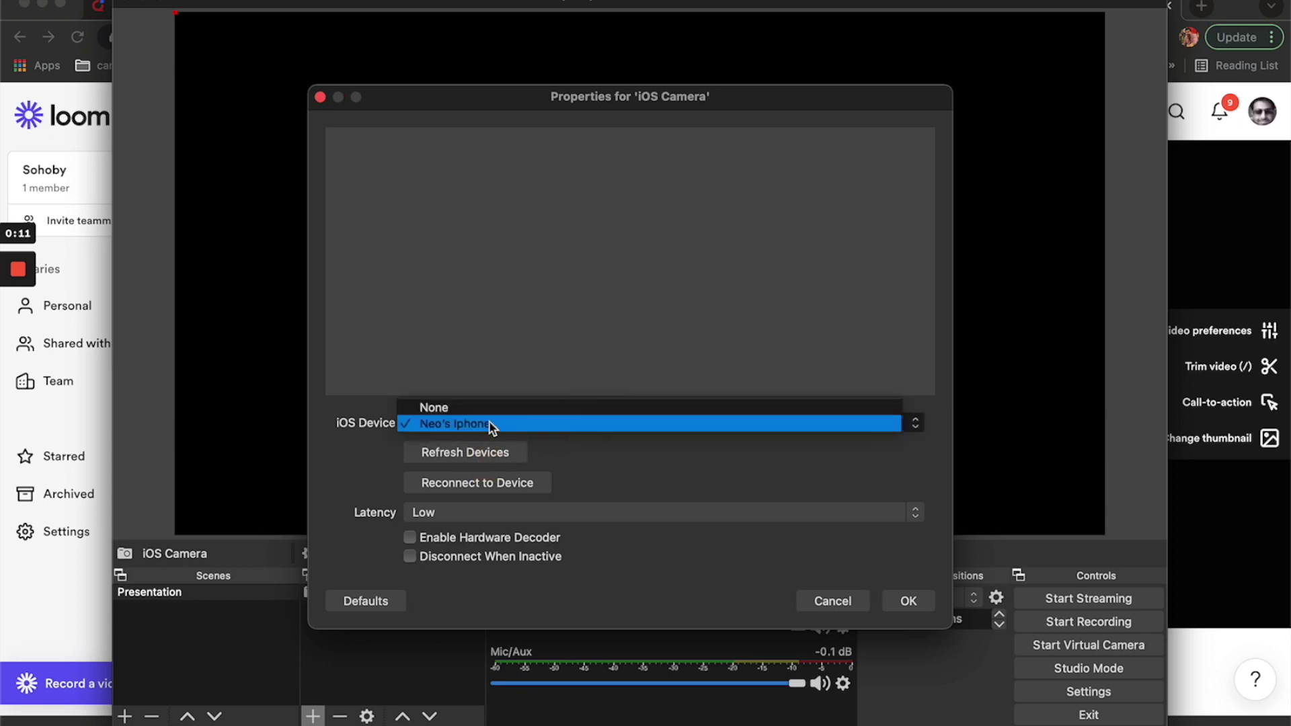
pyautogui.click(559, 451)
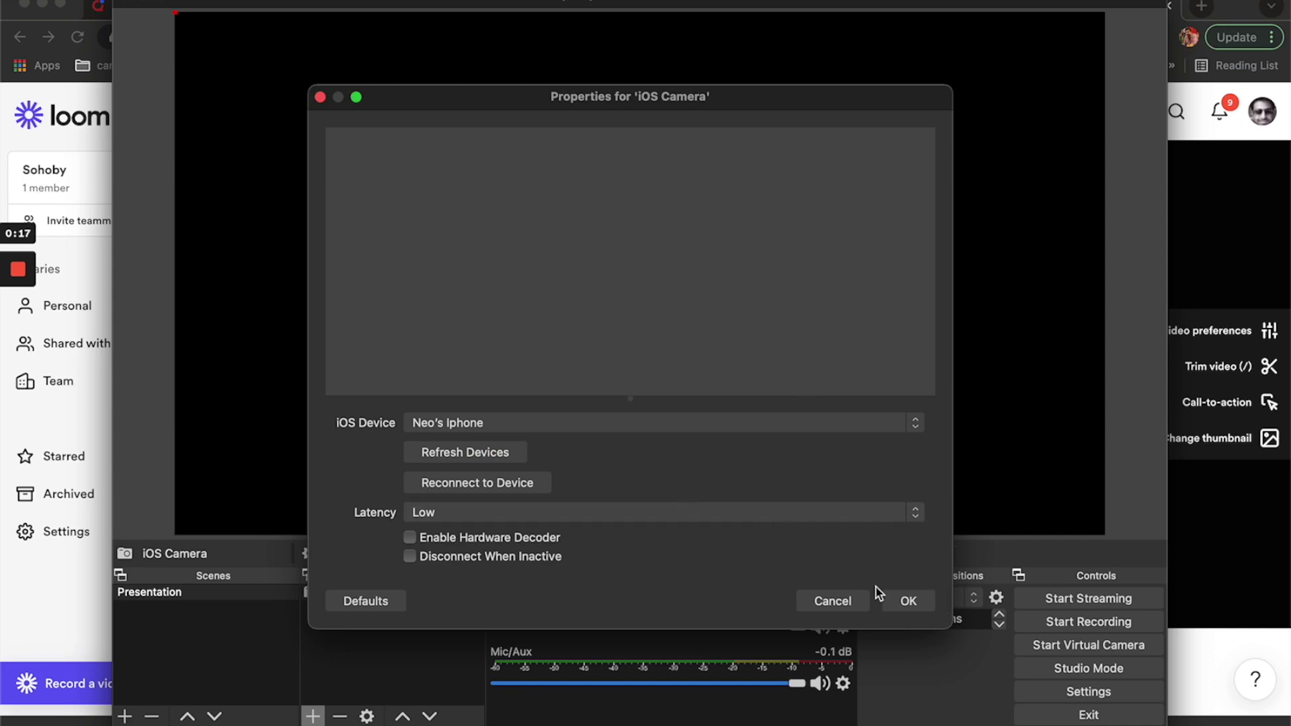
pyautogui.click(908, 602)
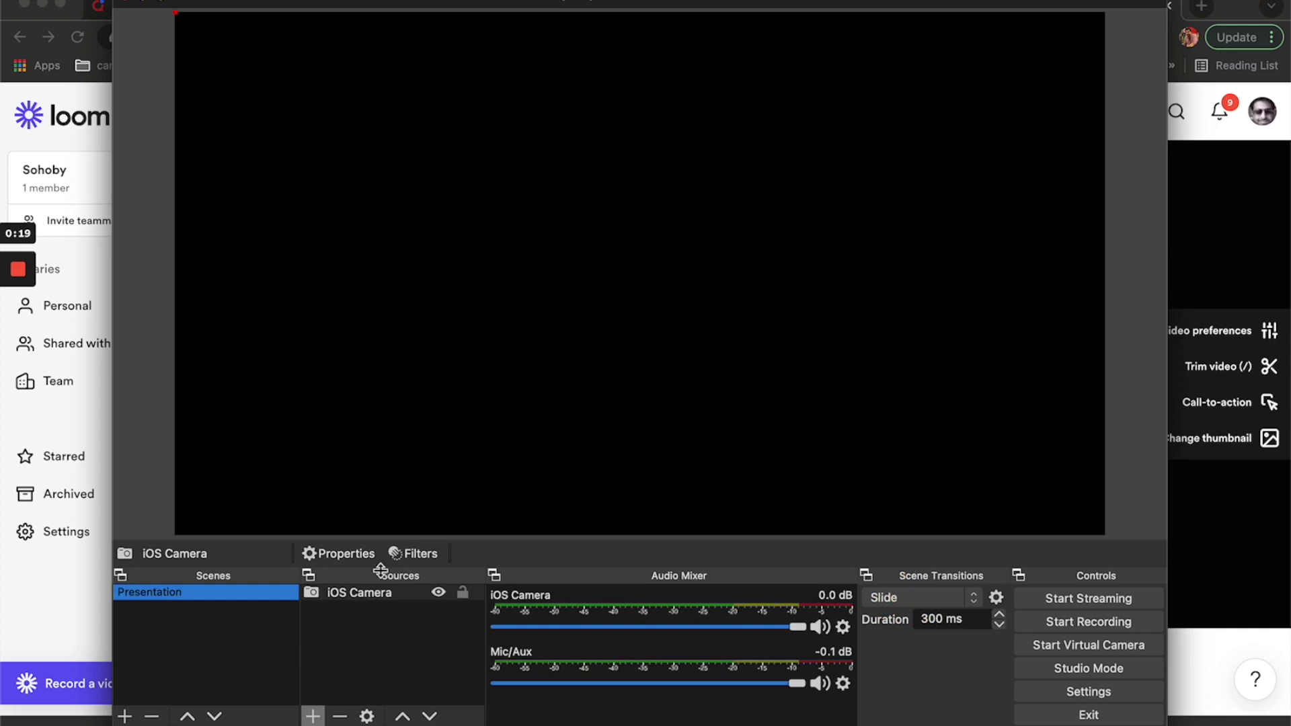
pyautogui.click(383, 593)
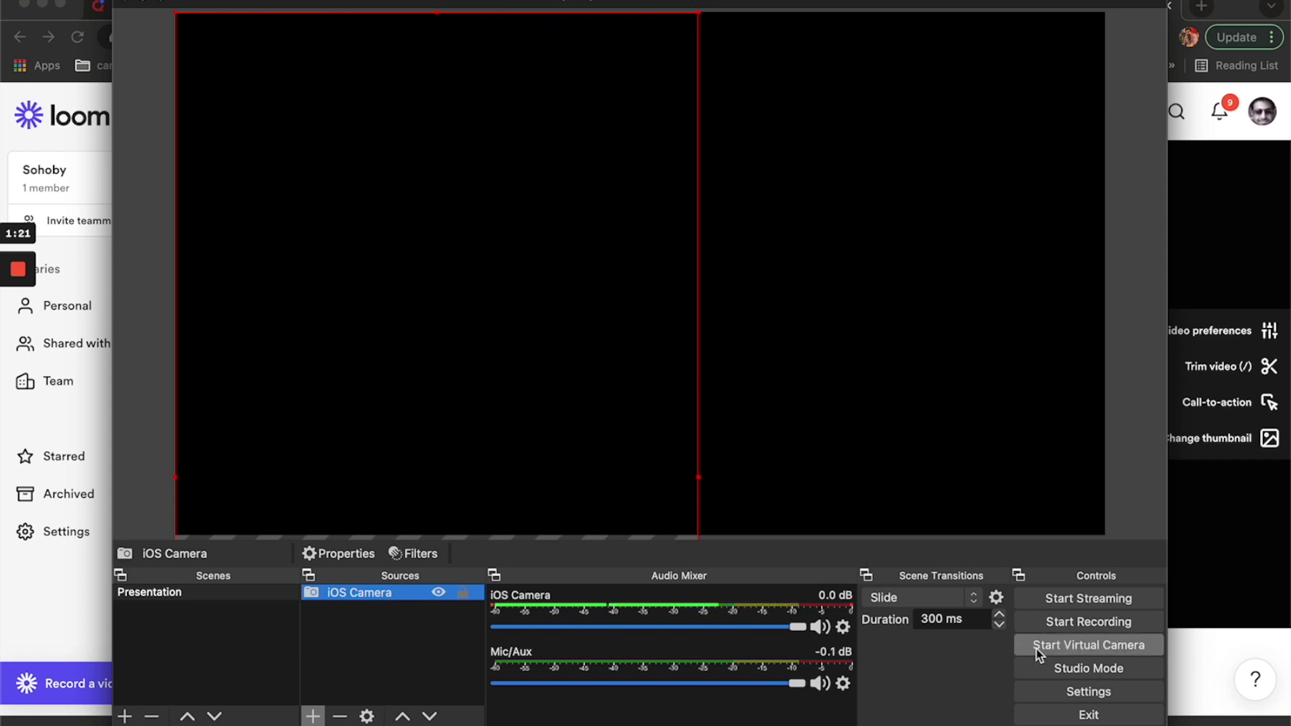
# Start the OBS Virtual Camera, then bring the Chrome window back to the front
pyautogui.click(1039, 651)
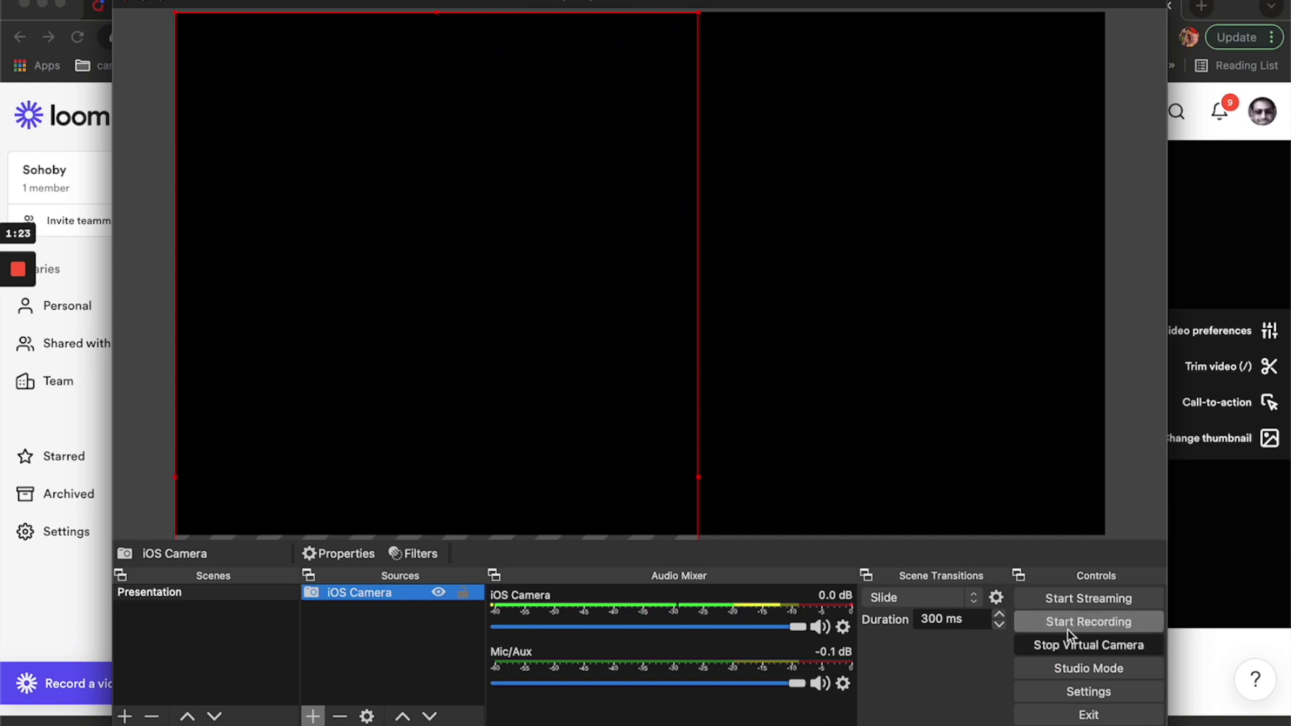
pyautogui.click(1221, 616)
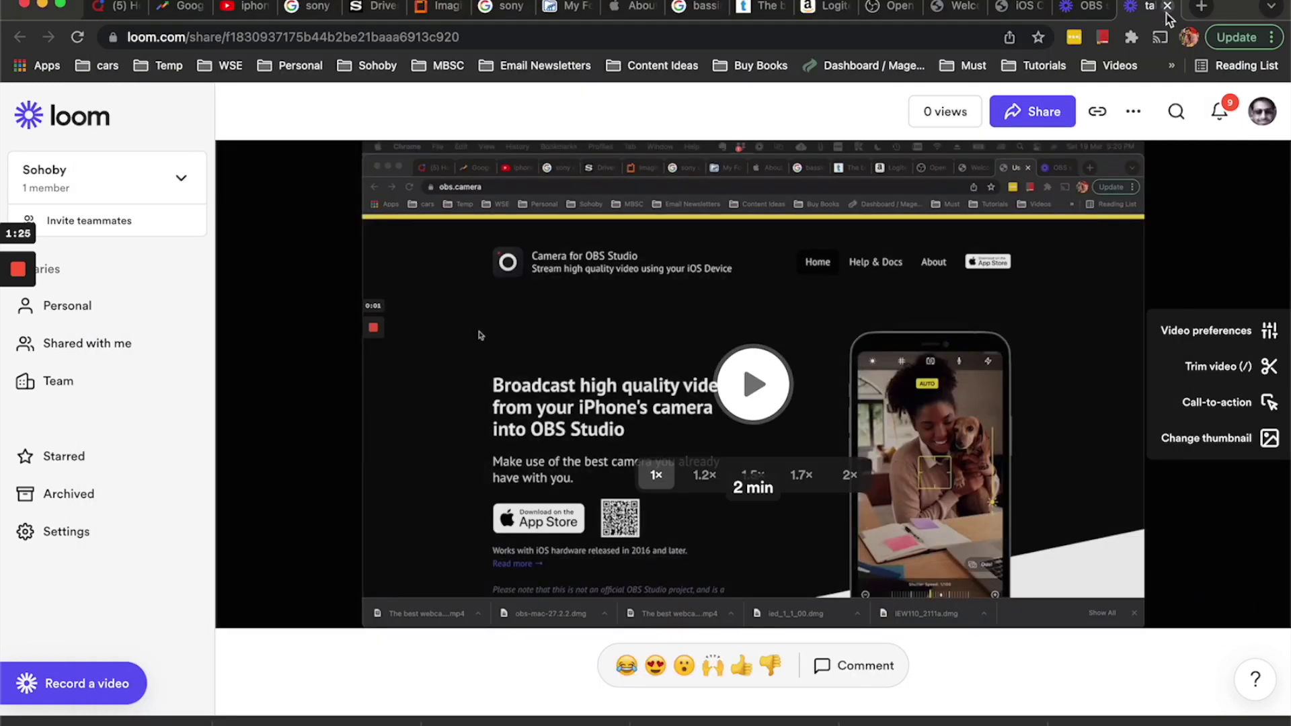
# Open meet.google.com in a new tab, start an instant meeting, and turn the microphone on
pyautogui.click(1199, 15)
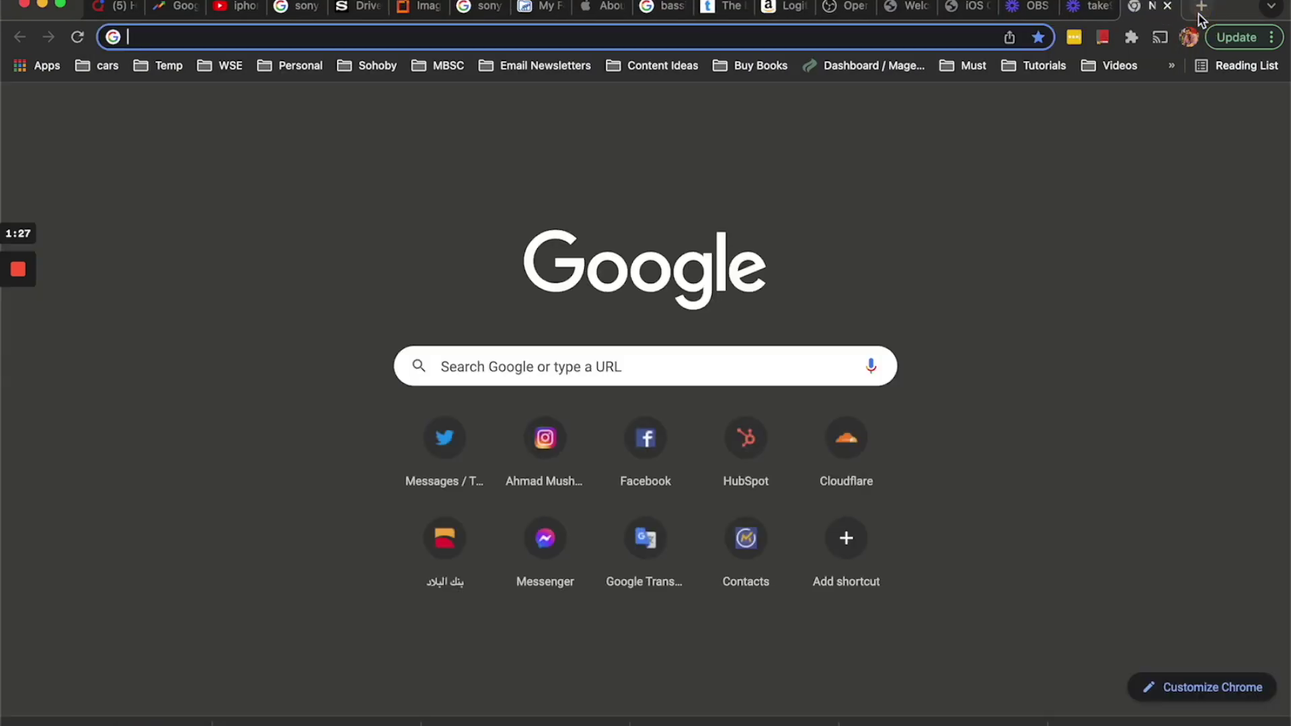
pyautogui.write('meet.google.com')
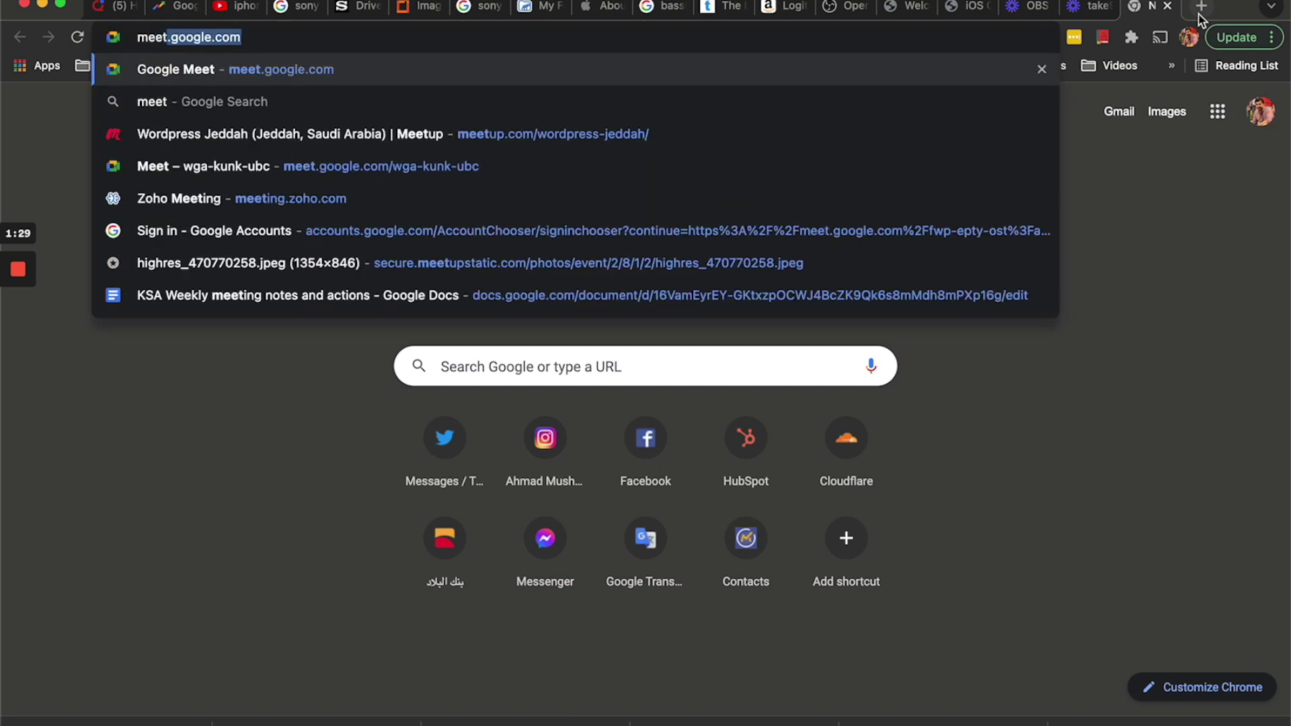
pyautogui.press('Return')
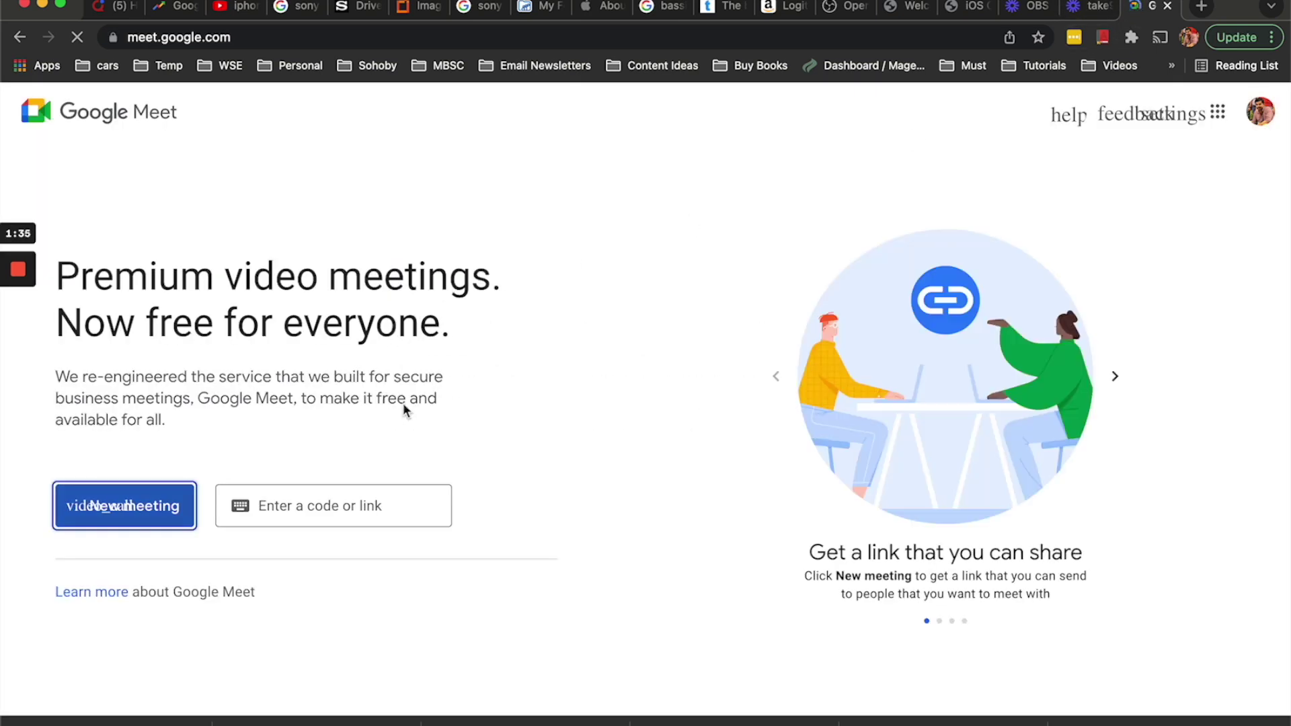
pyautogui.click(159, 511)
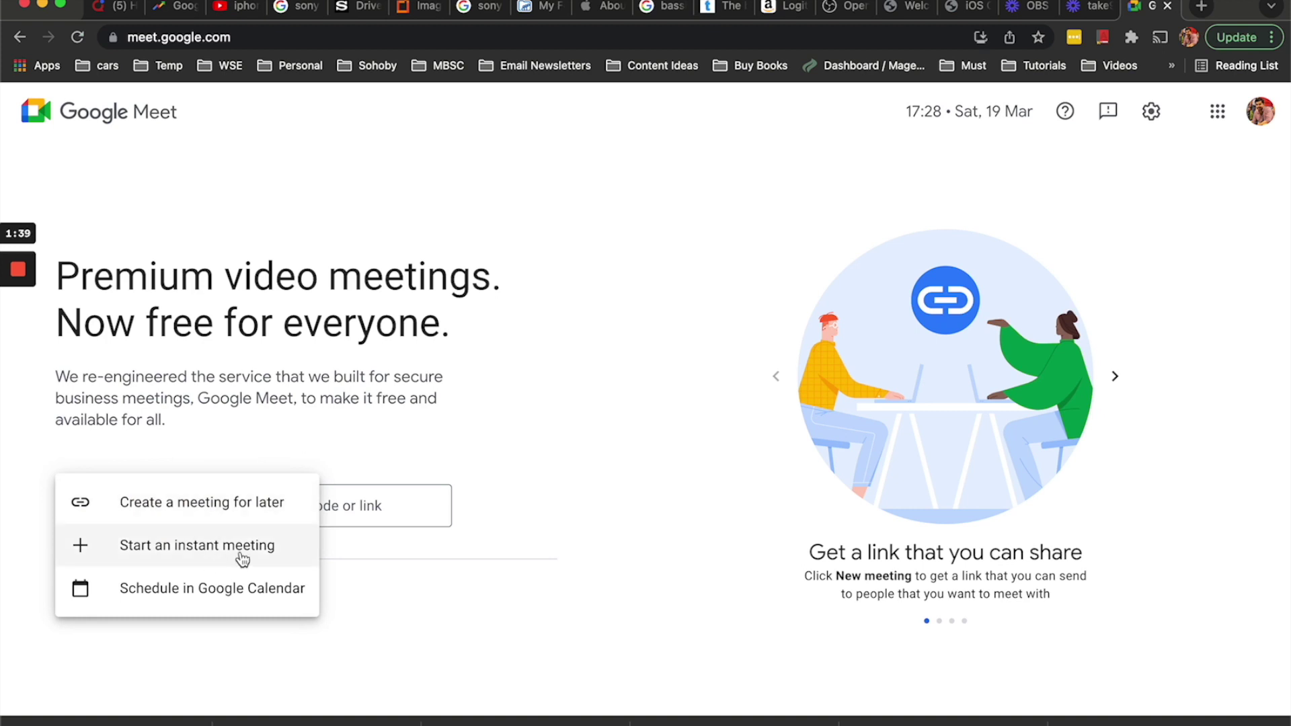
pyautogui.click(262, 547)
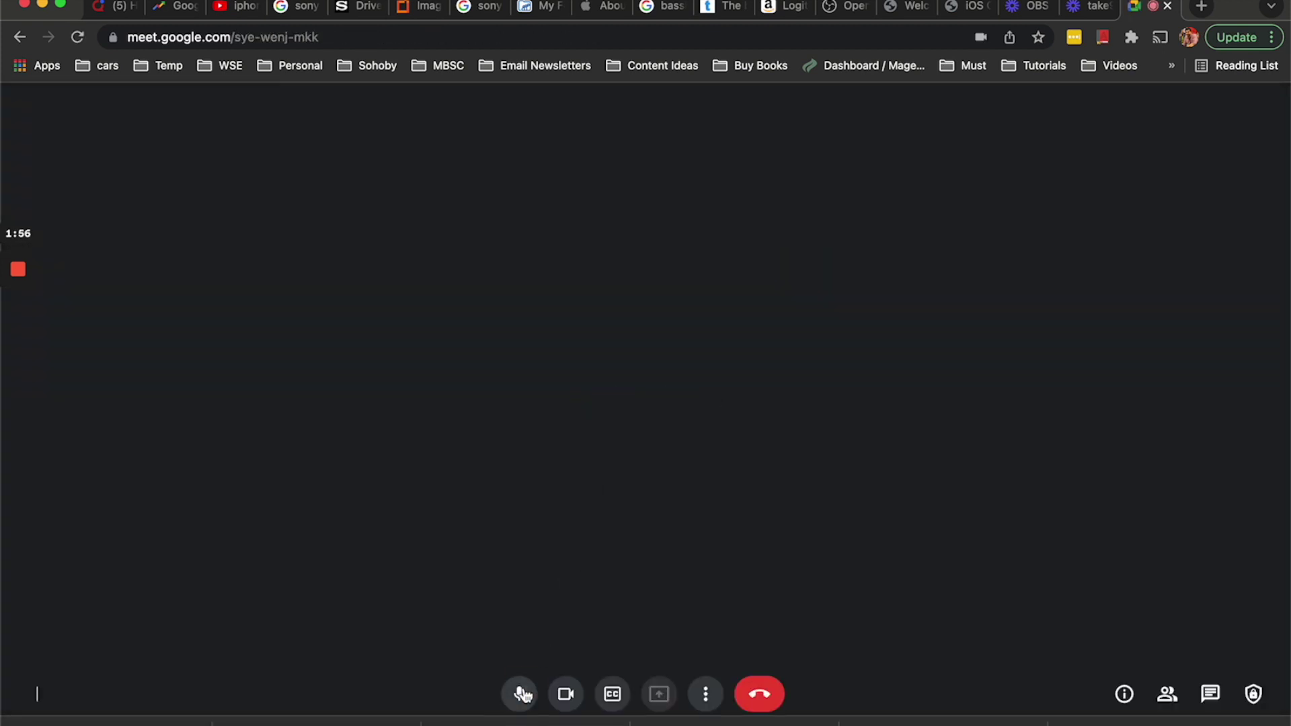
pyautogui.click(523, 694)
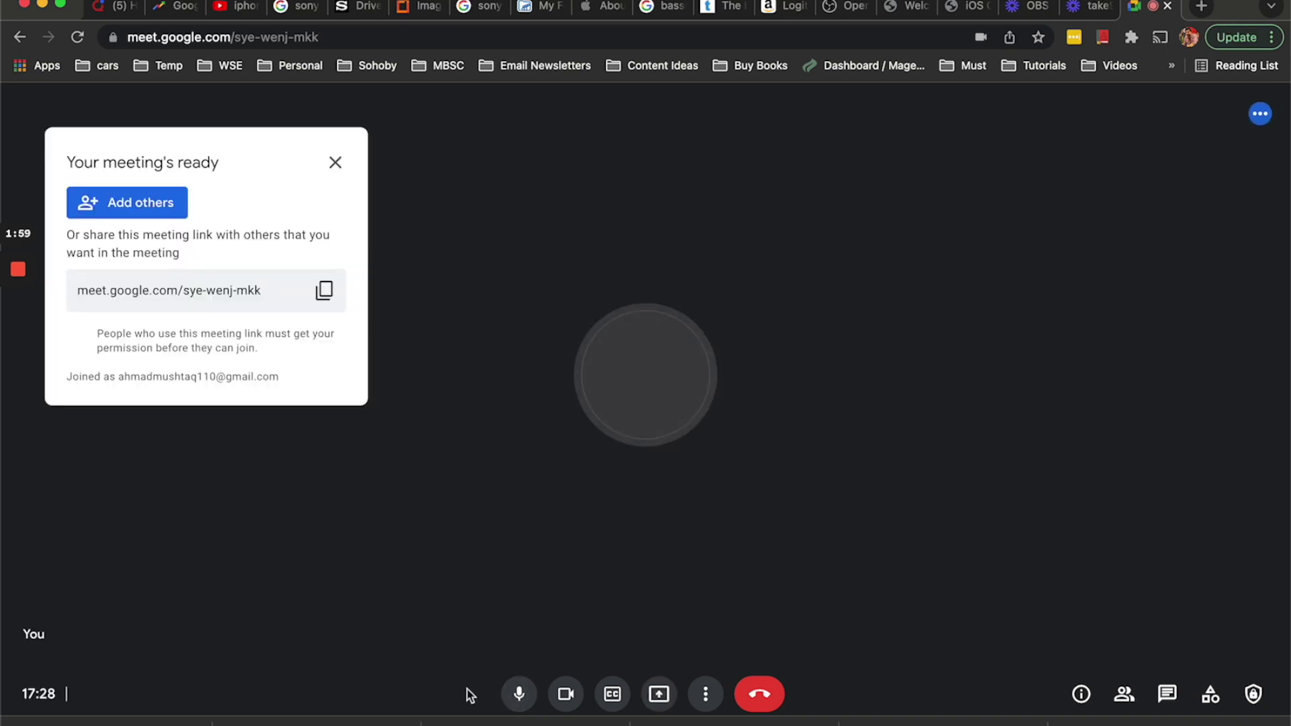
# Mute the microphone and choose OBS Virtual Camera as the camera in Settings > Video
pyautogui.click(517, 699)
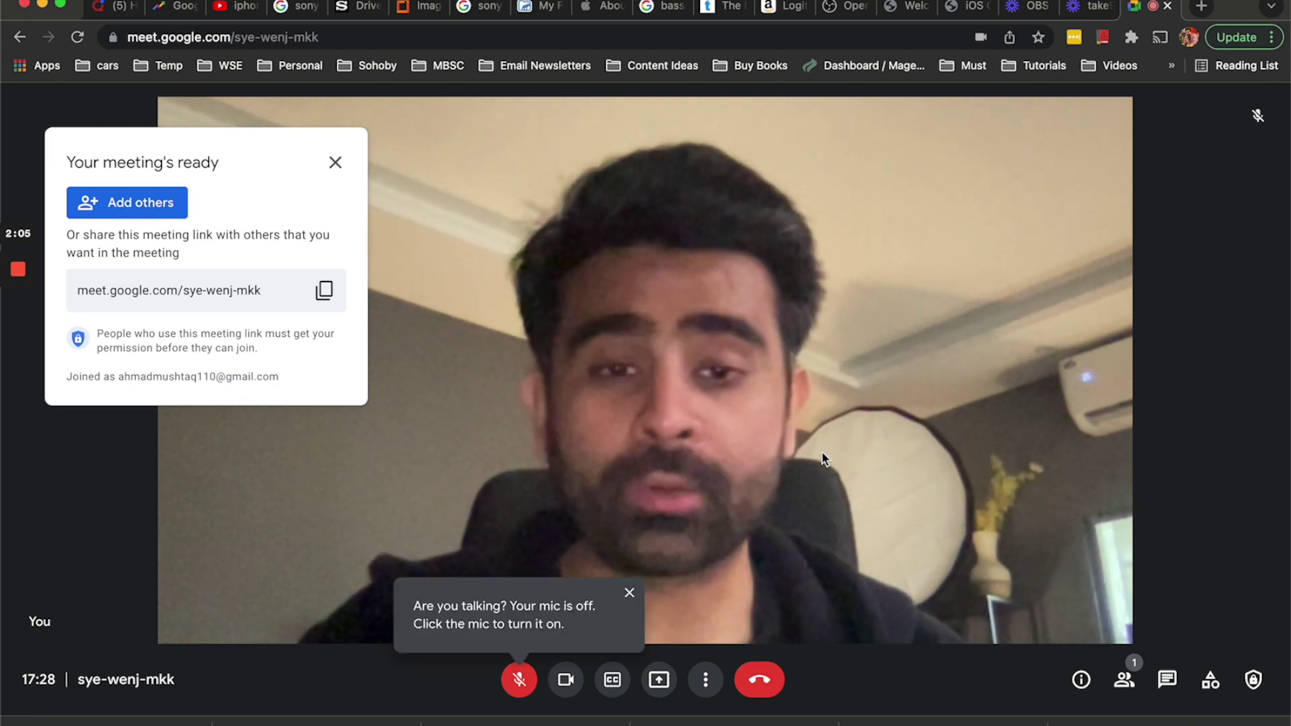
pyautogui.click(630, 592)
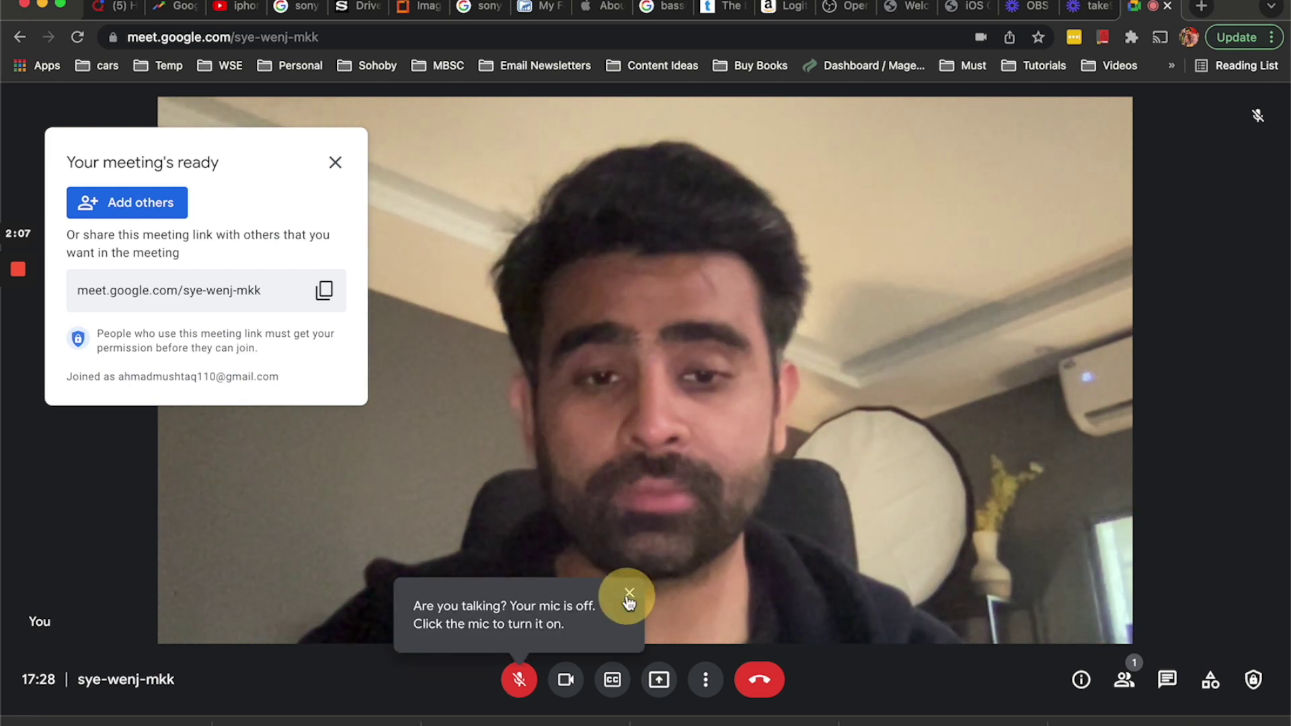
pyautogui.click(708, 679)
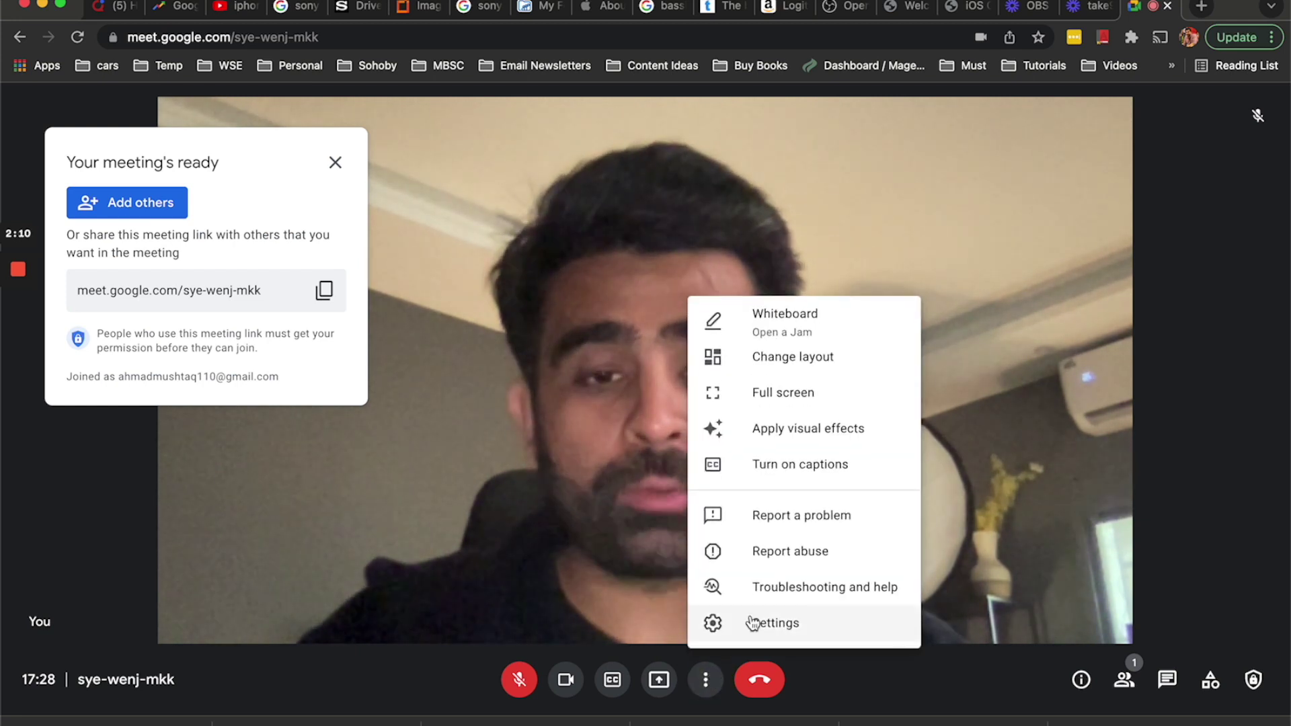
pyautogui.click(748, 620)
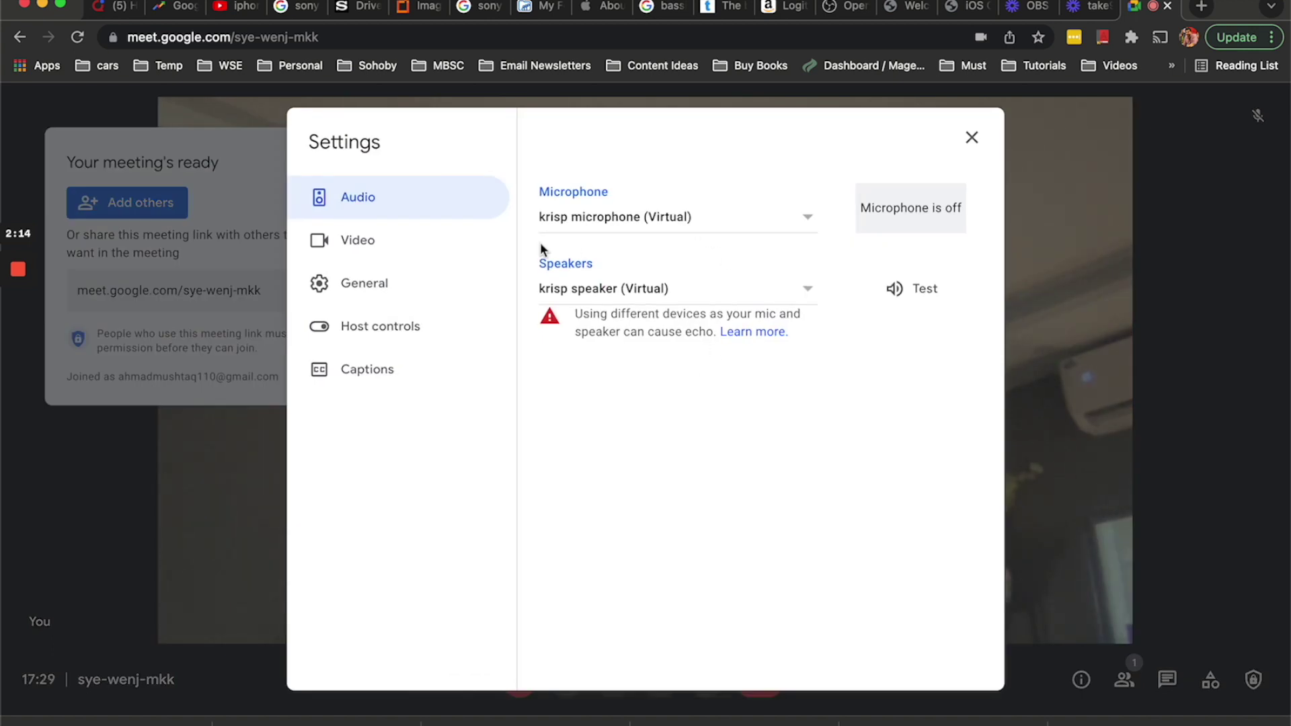
pyautogui.click(402, 278)
pyautogui.click(398, 254)
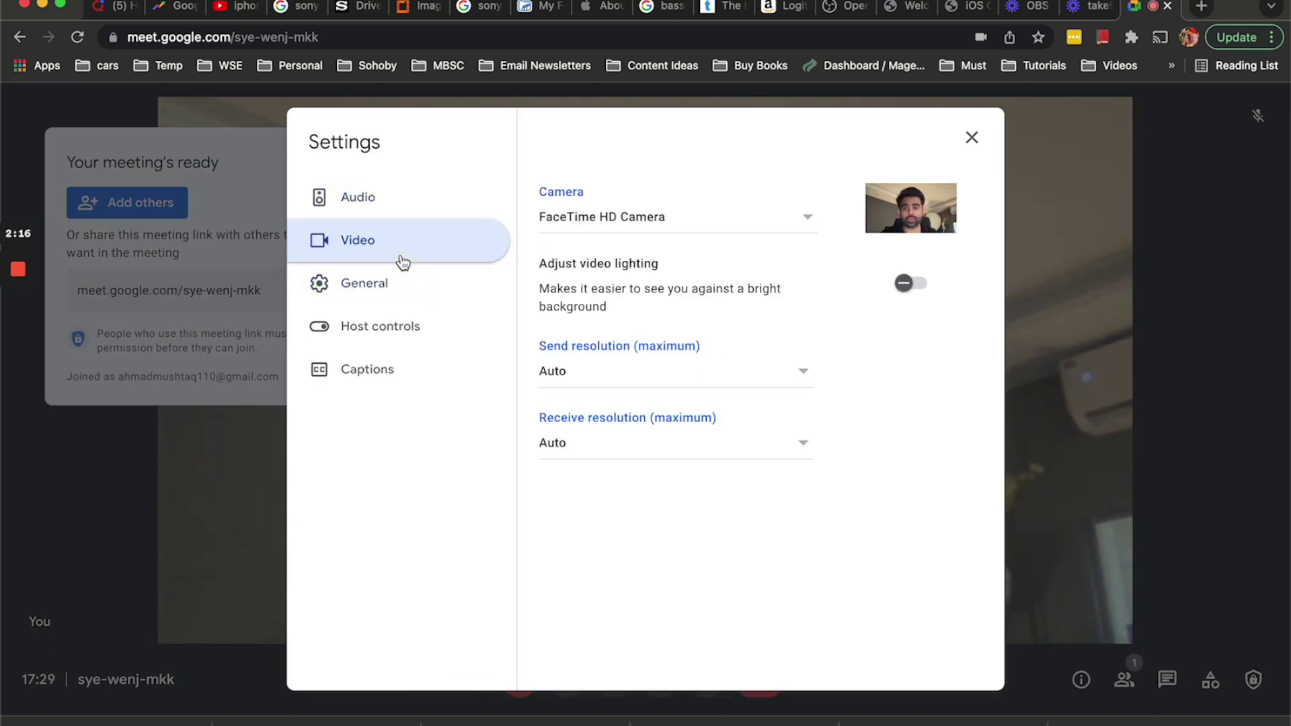
pyautogui.click(679, 226)
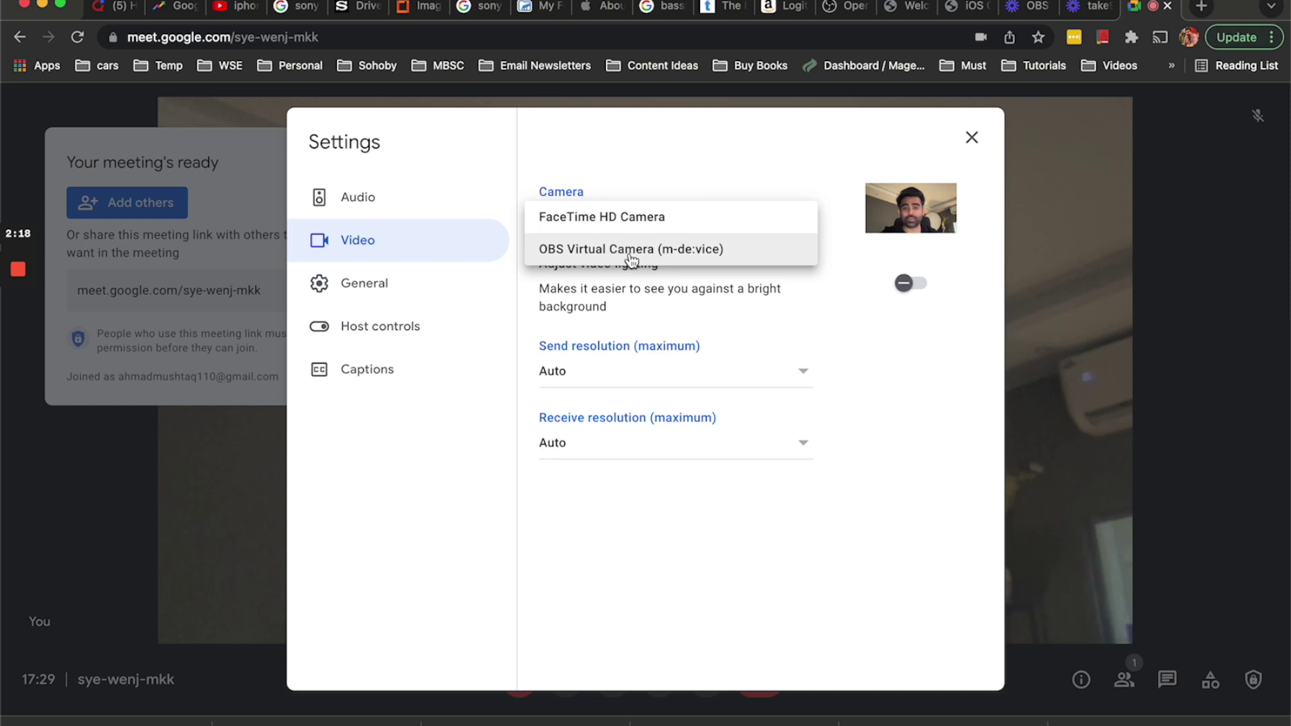
pyautogui.click(663, 253)
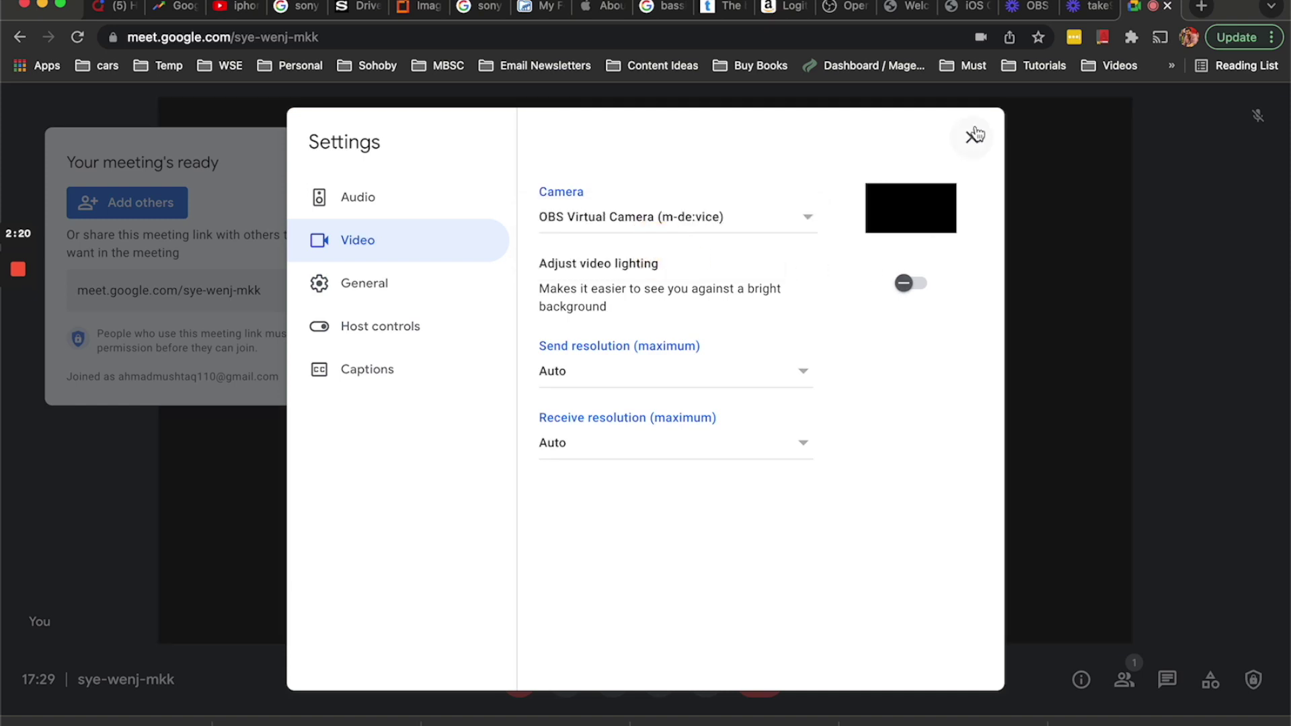
pyautogui.click(972, 139)
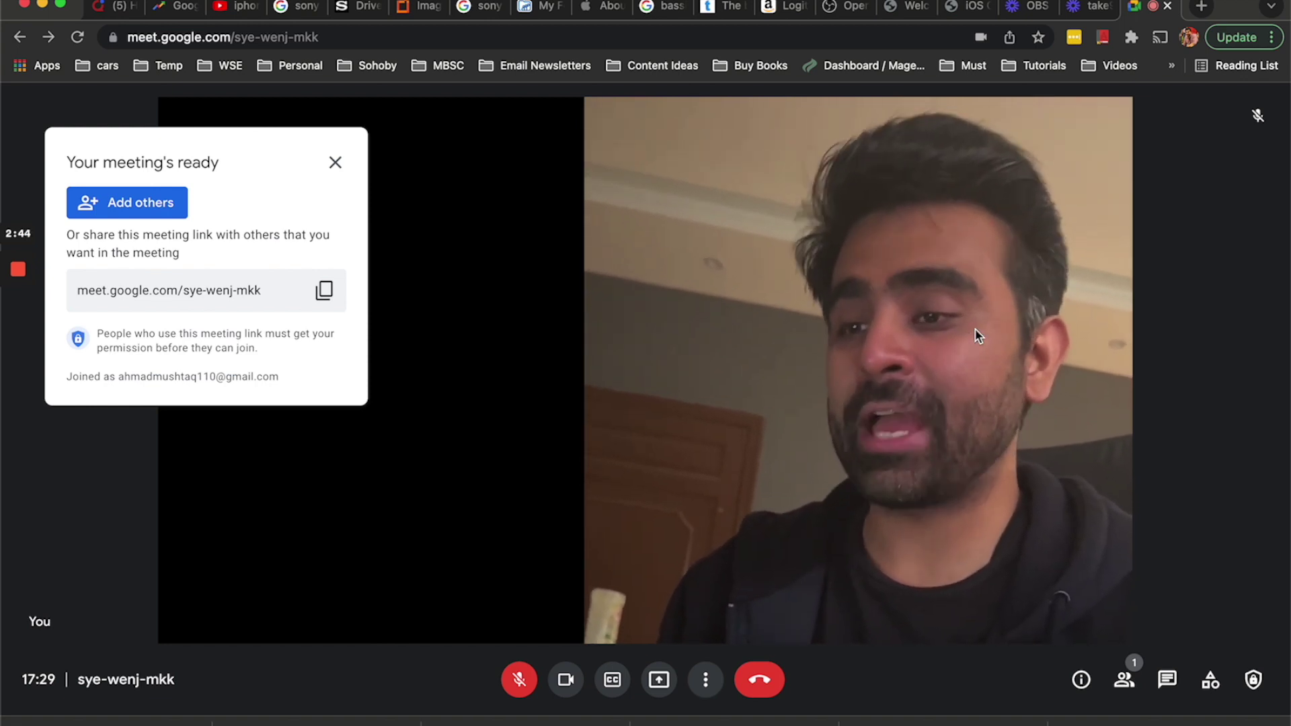
# Bring the OBS Studio window in front of the Google Meet call
pyautogui.press('super+Tab')
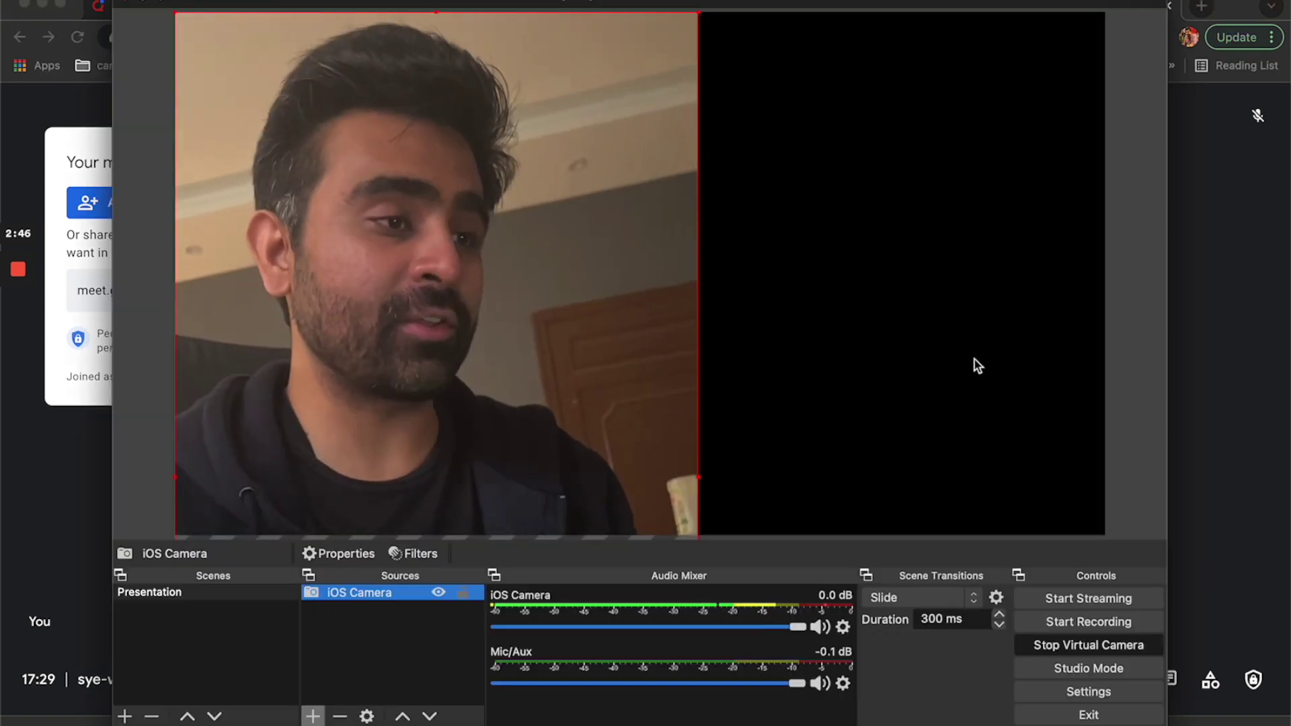
# Deselect the iOS Camera source to view its live feed on the Presentation scene canvas
pyautogui.click(704, 229)
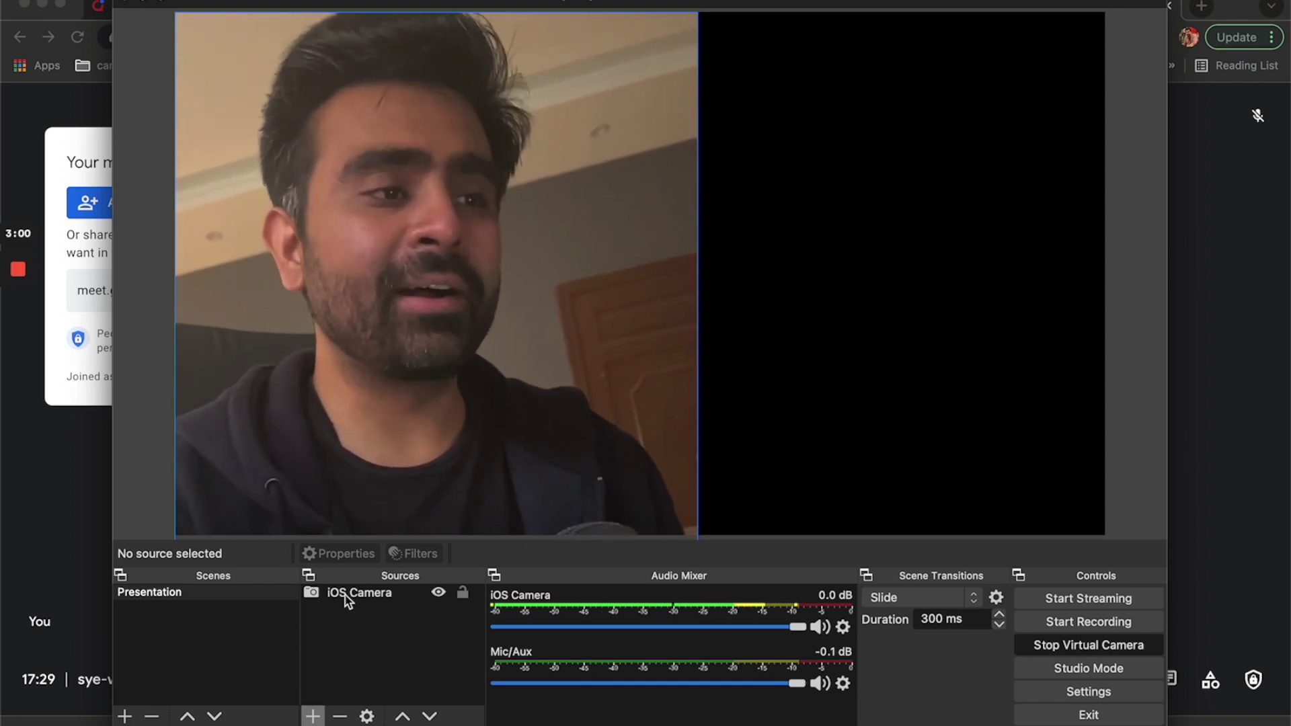
# Switch back to the Google Meet call showing the iPhone camera feed
pyautogui.press('super+Tab')
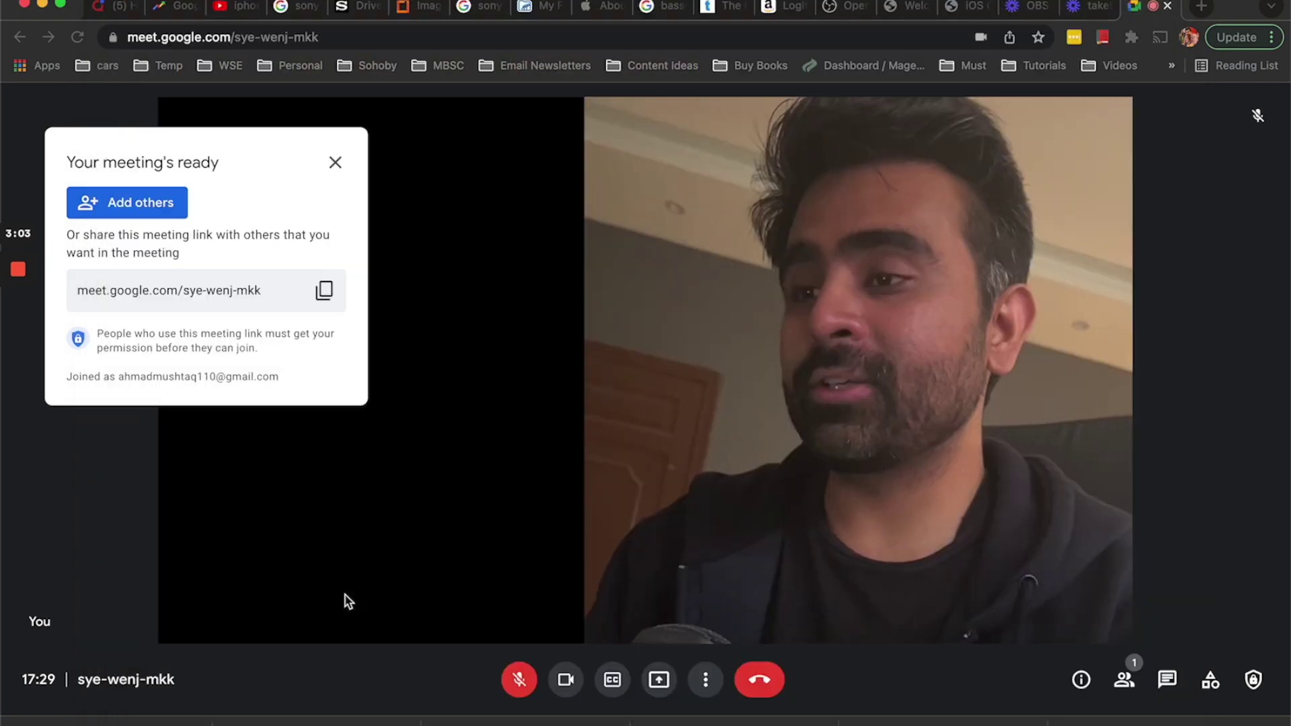